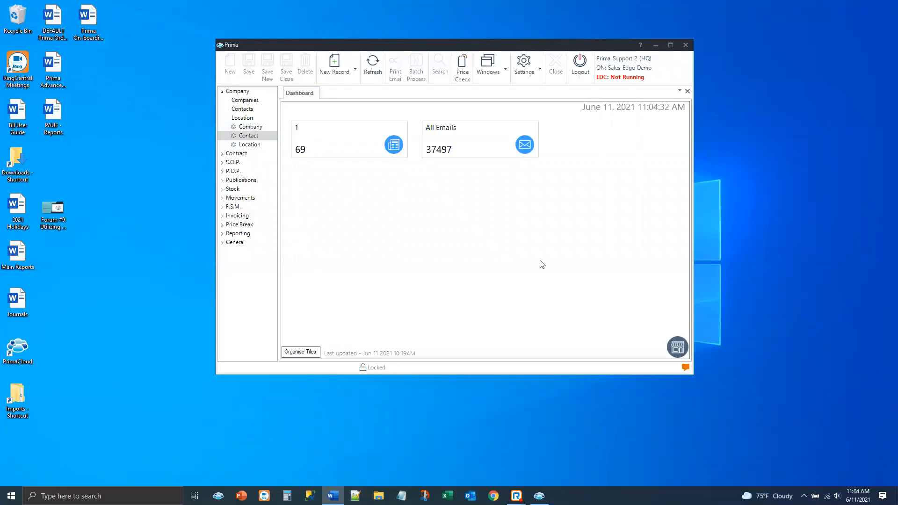
Open the S.O.P. quotes lookup and search for quotes with the status Outstanding Quote
left_click(230, 163)
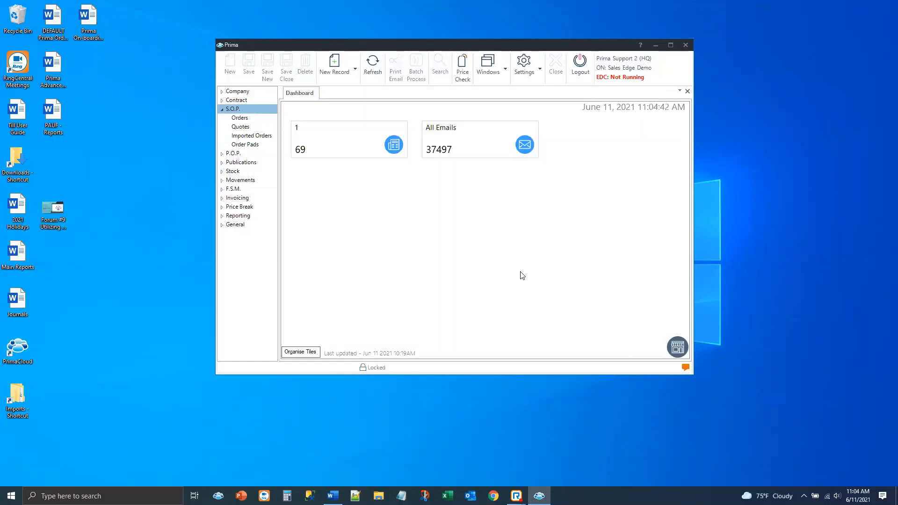
left_click(240, 126)
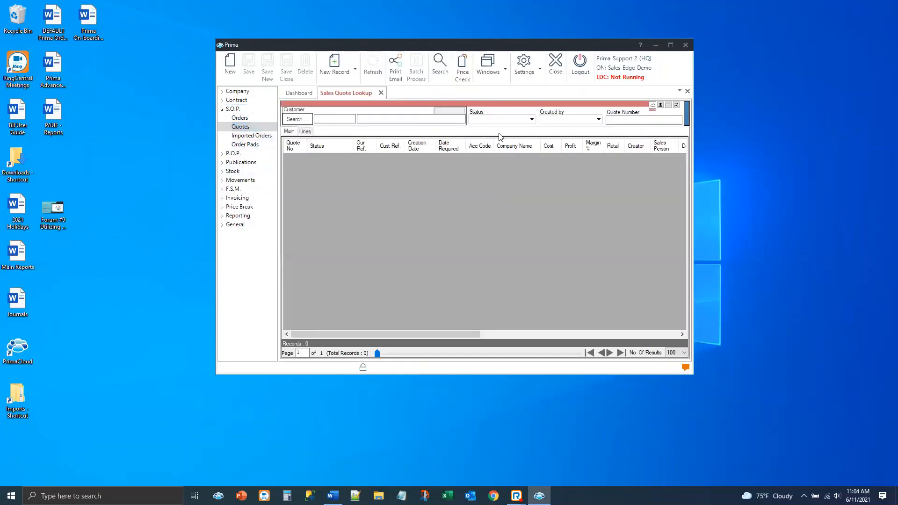
left_click(532, 119)
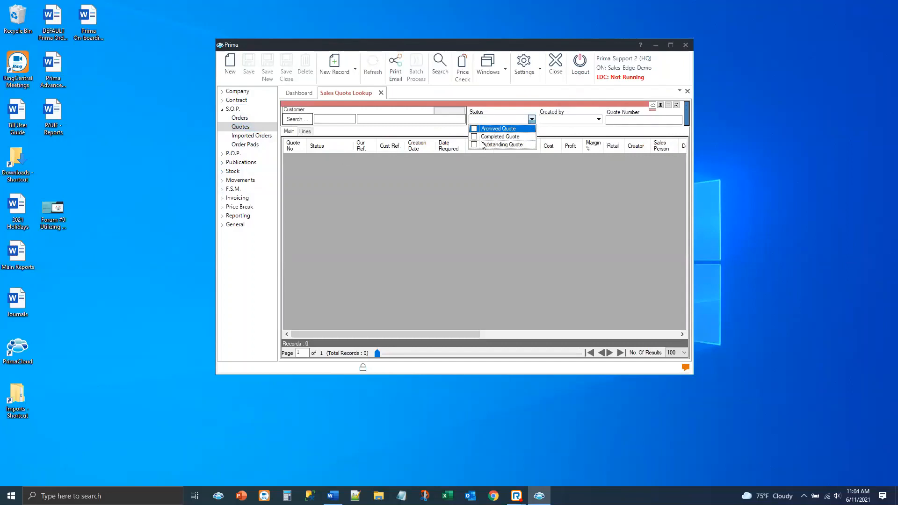
left_click(475, 144)
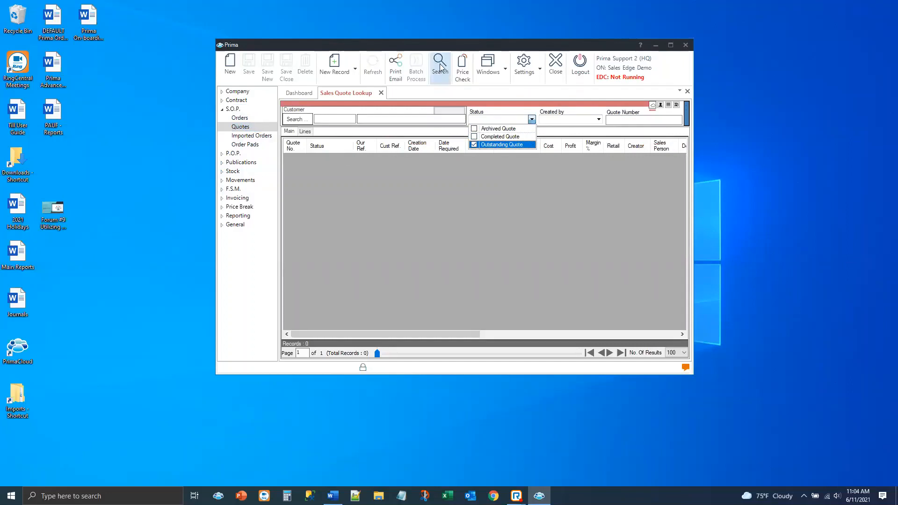
left_click(438, 66)
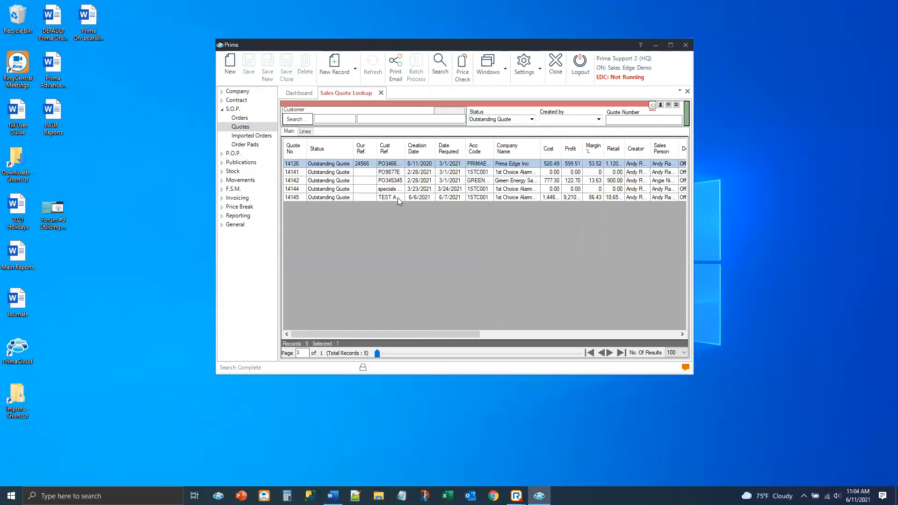
Open the 1st Choice Alarms quote created on 2/28/2021 and start a new record in its journal
left_click(317, 172)
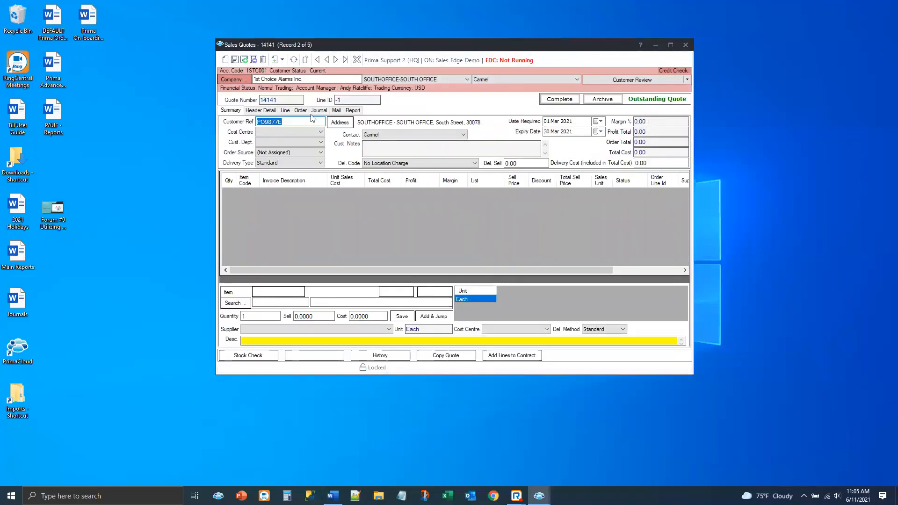
left_click(319, 111)
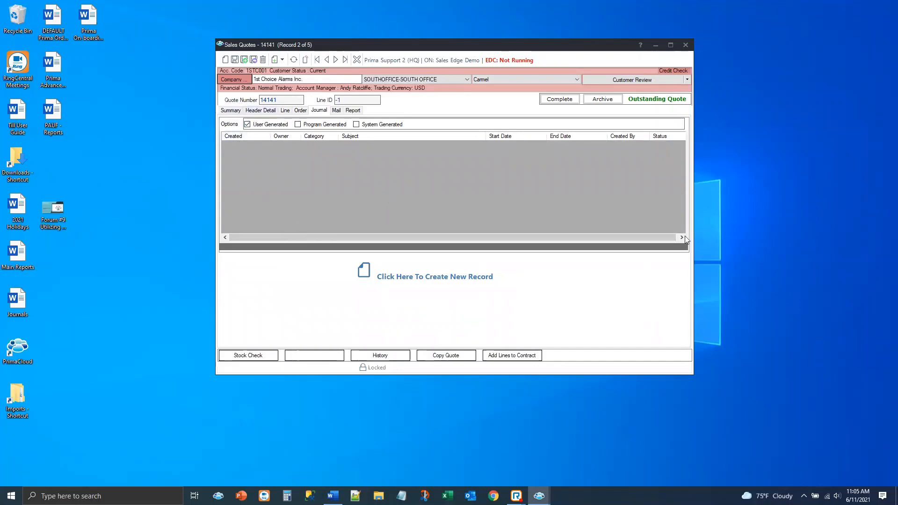
left_click(414, 276)
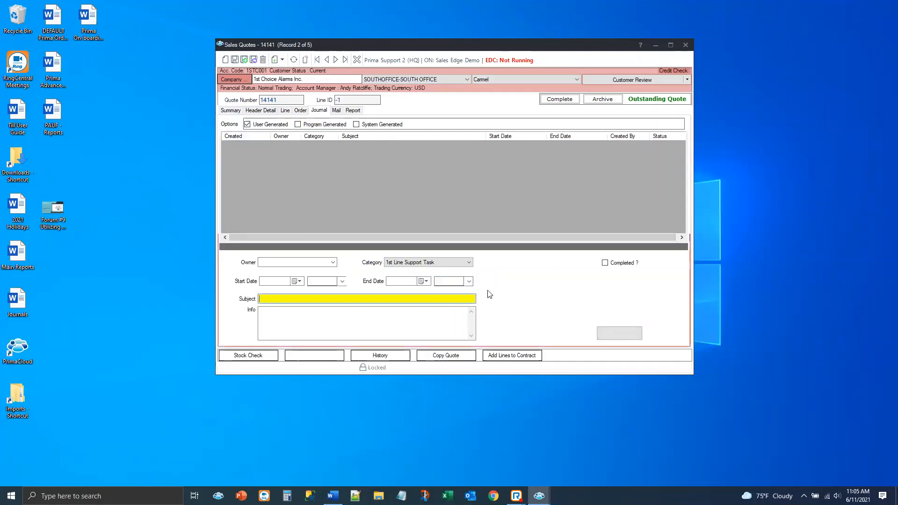
Assign the staff member as the journal entry's owner and set its start date to 11 Jun 2021
left_click(333, 263)
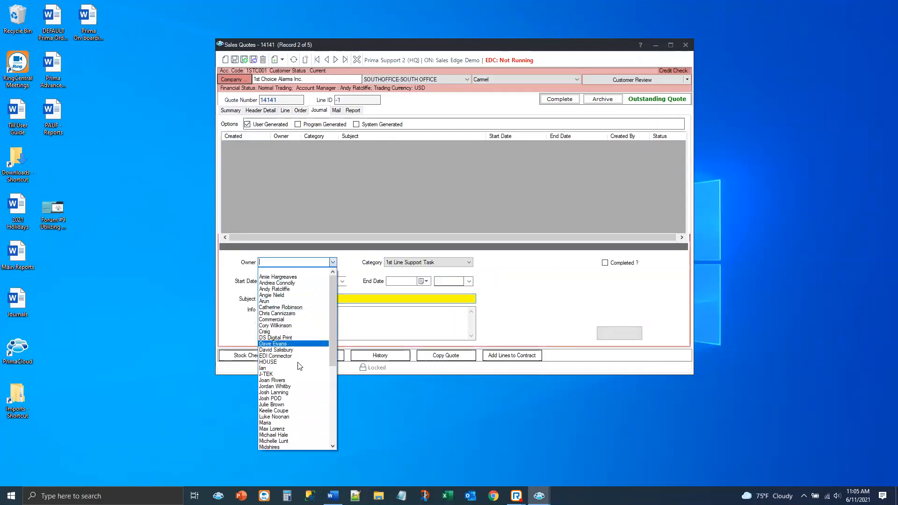
left_click(280, 435)
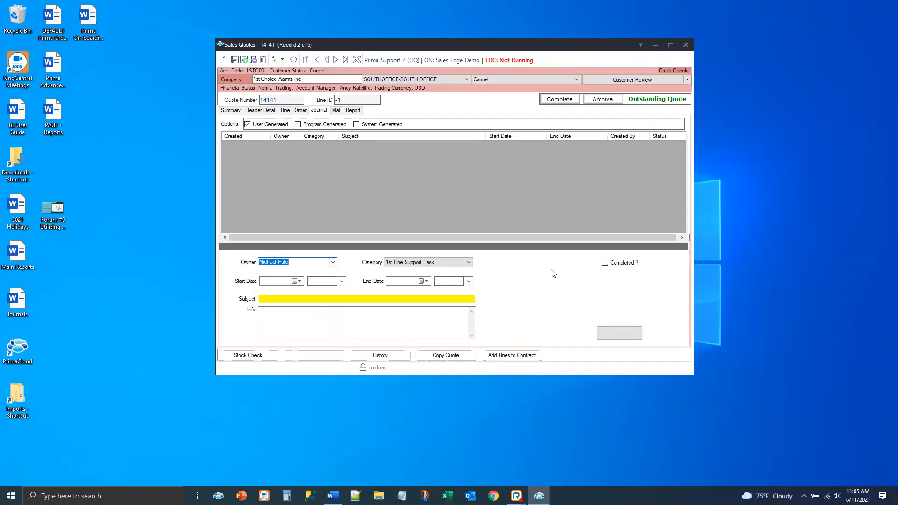
left_click(298, 282)
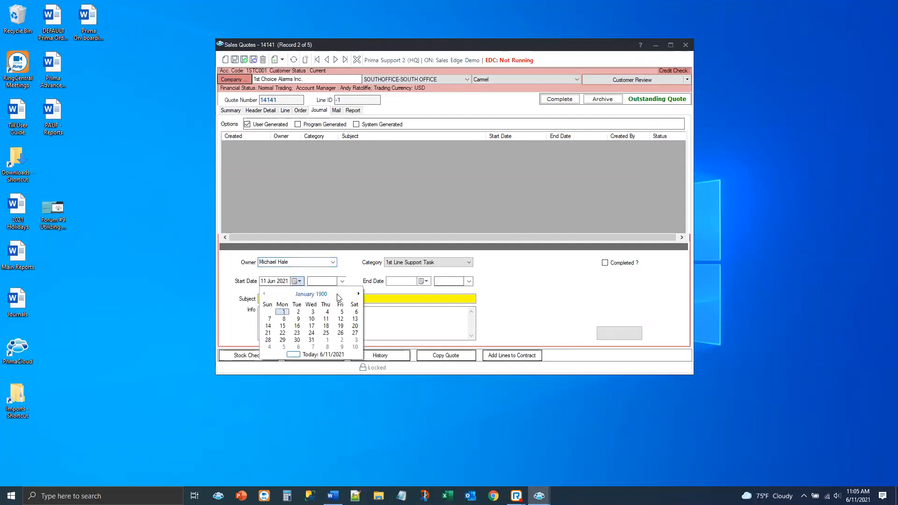
left_click(282, 281)
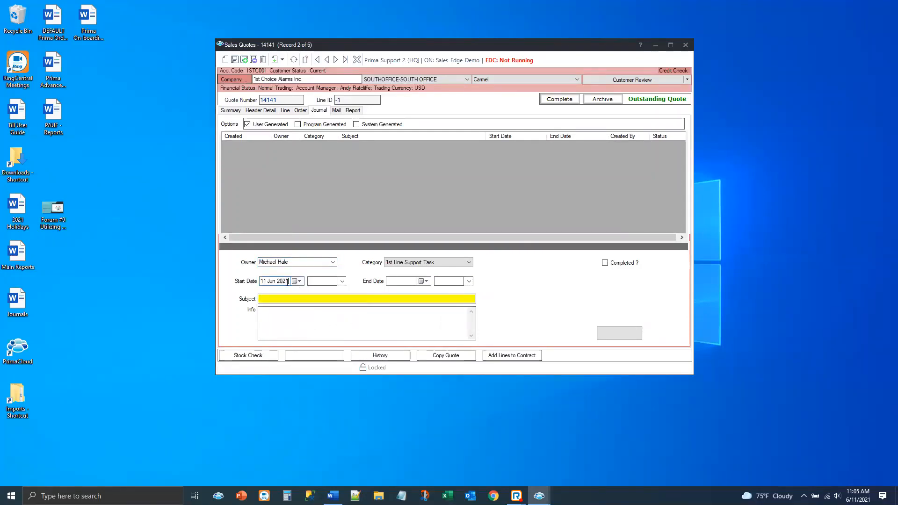
left_click(295, 282)
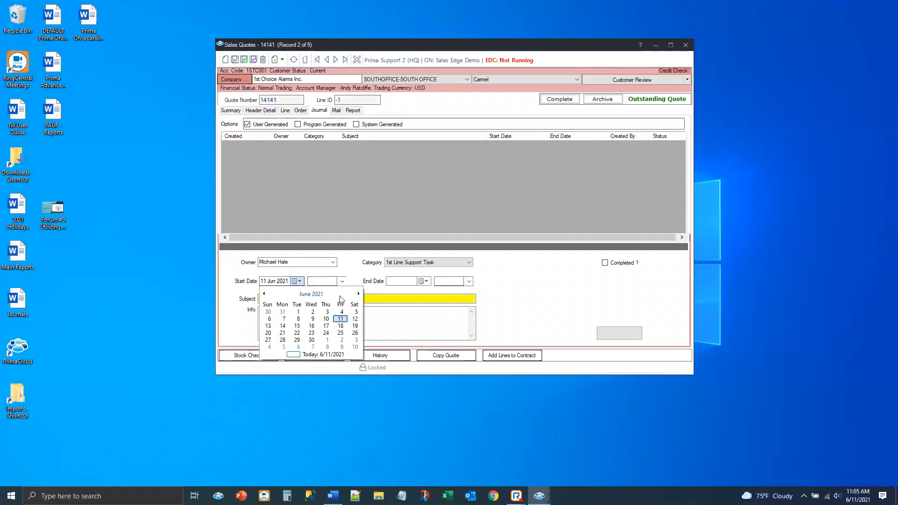
left_click(341, 319)
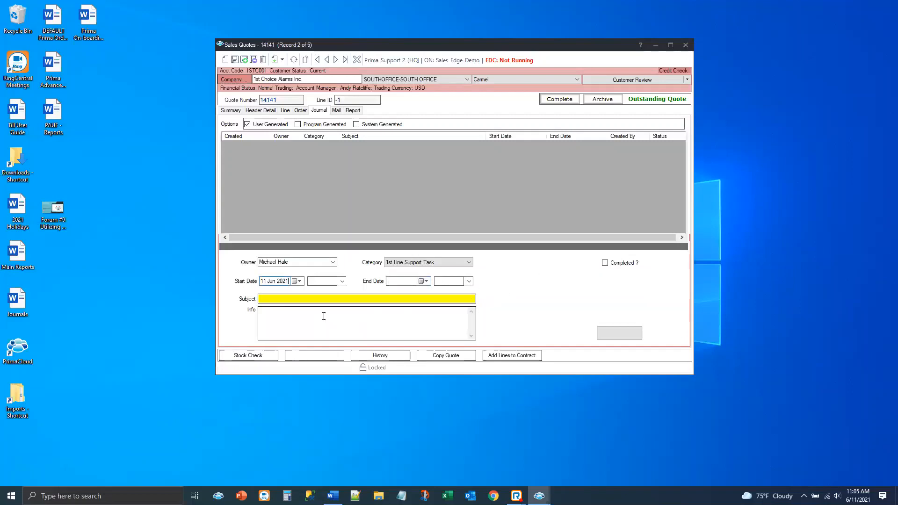
Enter "Call back" as the journal entry's subject and "Test" as its info text
left_click(290, 298)
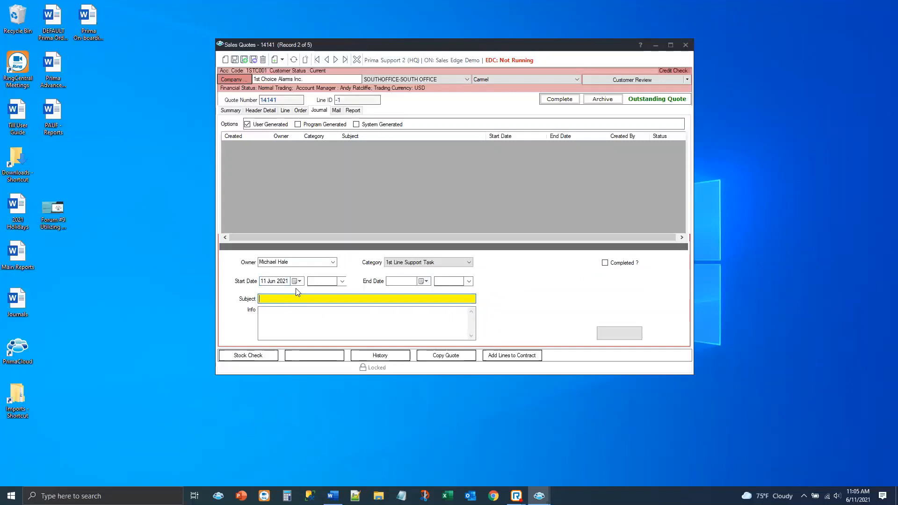
type("Call")
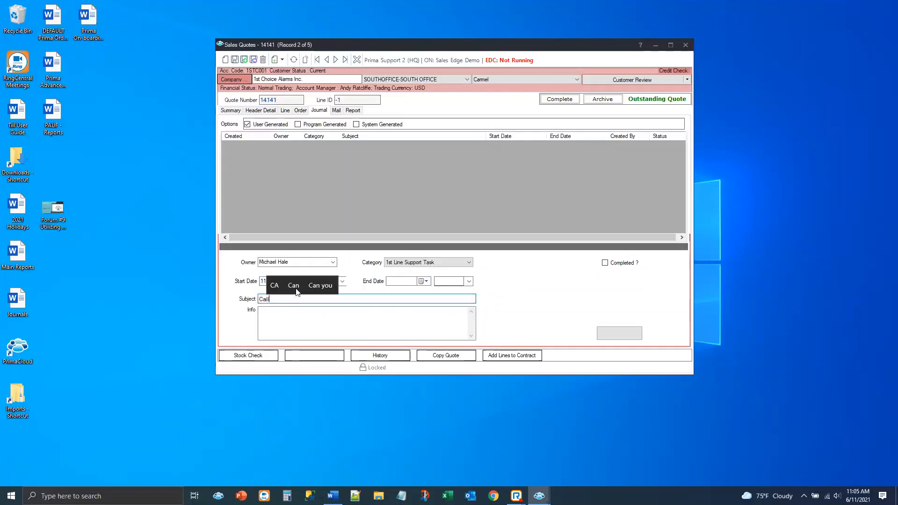
type(" back")
key("Tab")
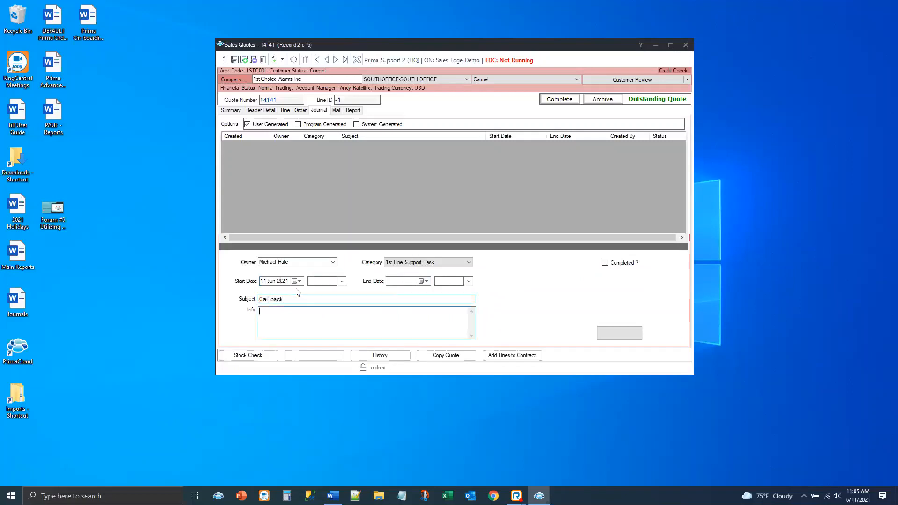
type("Test")
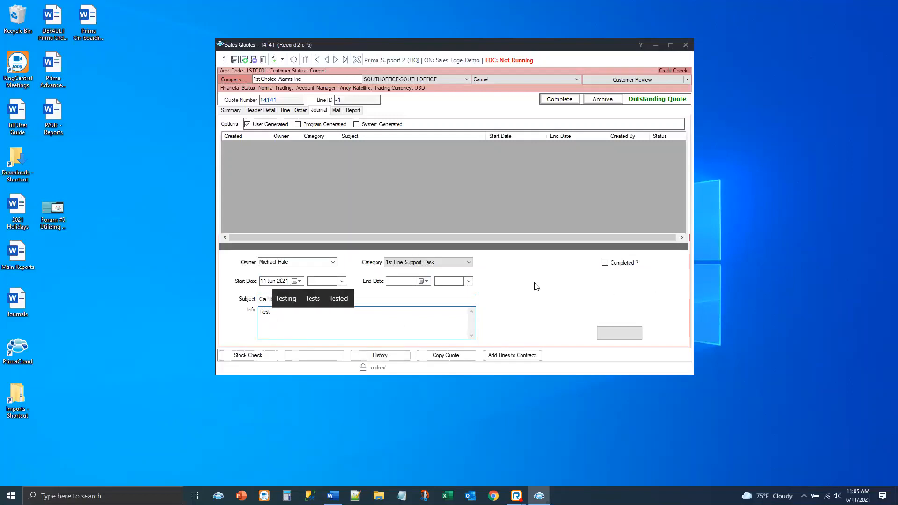
Set the journal entry's category to Auto Call Back and save the entry
left_click(469, 262)
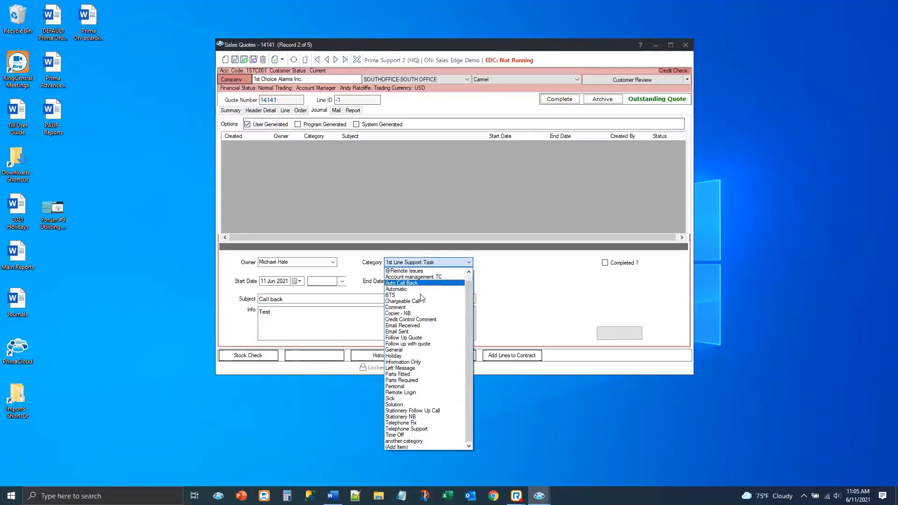
left_click(406, 447)
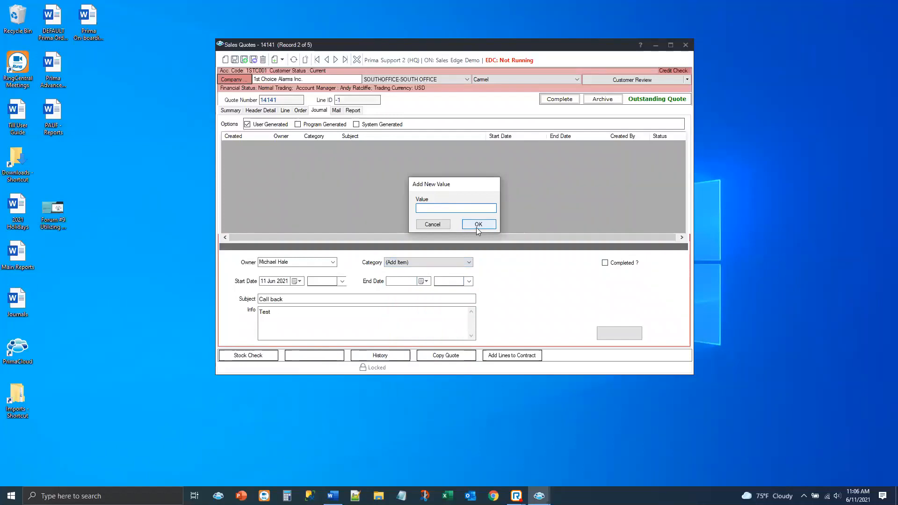
left_click(477, 225)
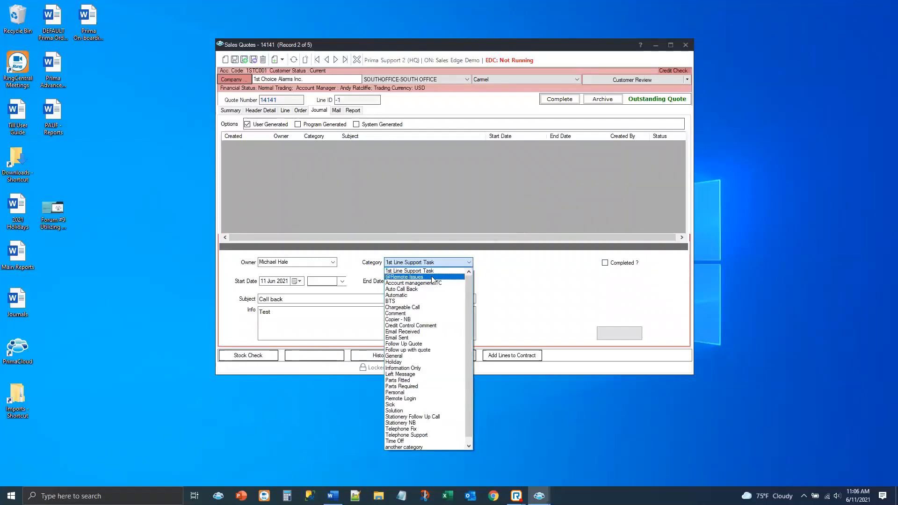
left_click(420, 291)
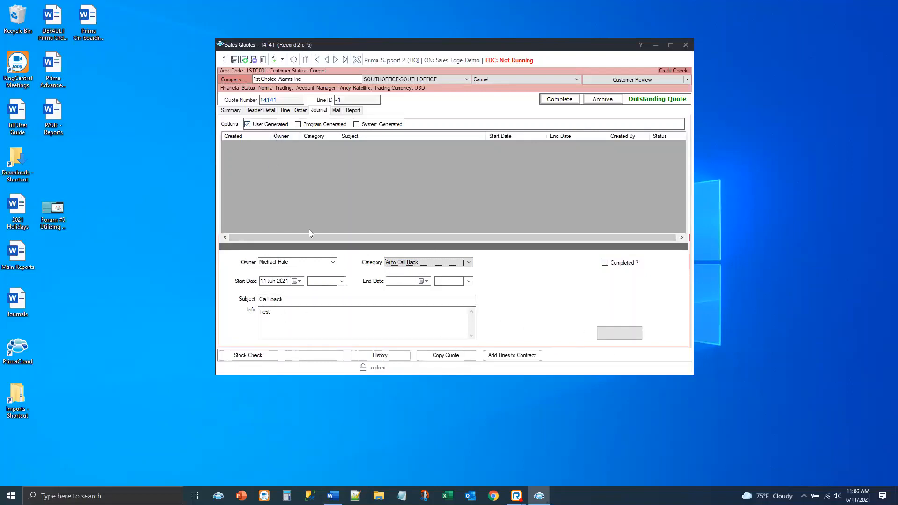
left_click(234, 60)
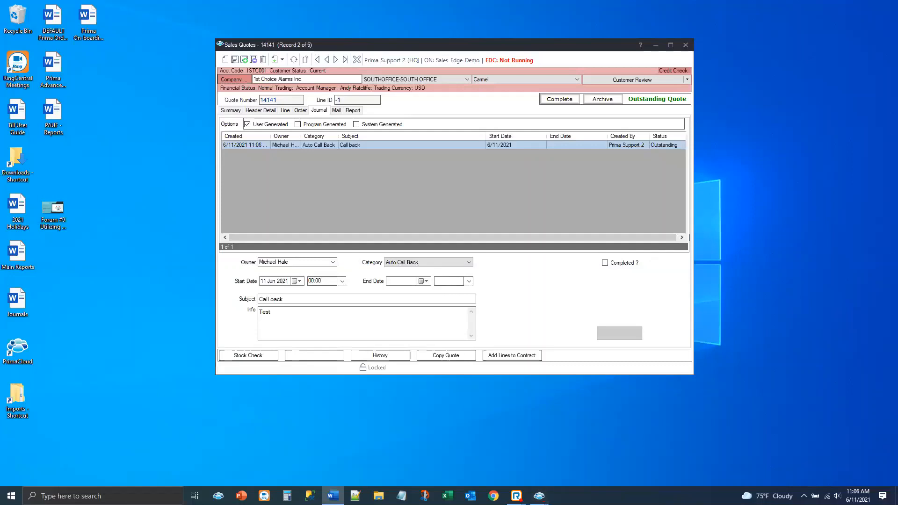
Close the quote and the quote lookup, and open the journals list behind the dashboard tile named 1
left_click(686, 46)
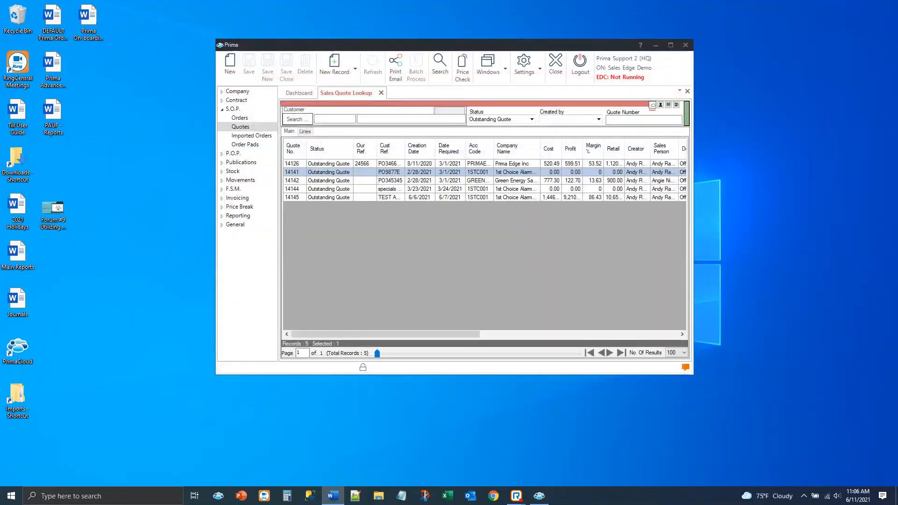
left_click(381, 94)
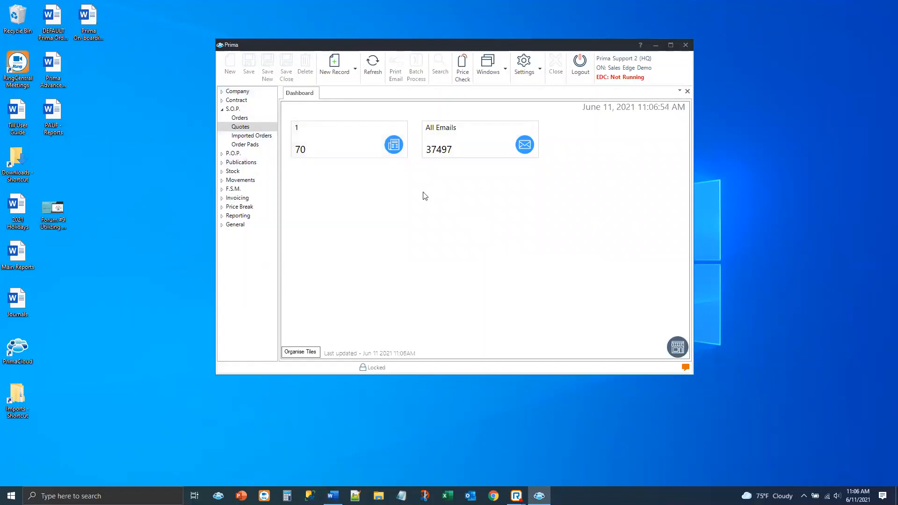
left_click(324, 142)
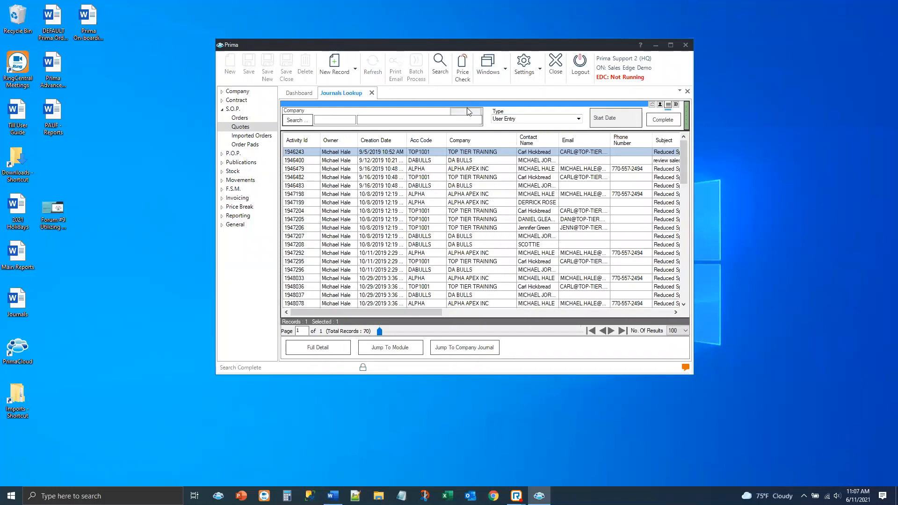
Expand the journals lookup filters and examine the available entry types
left_click(469, 108)
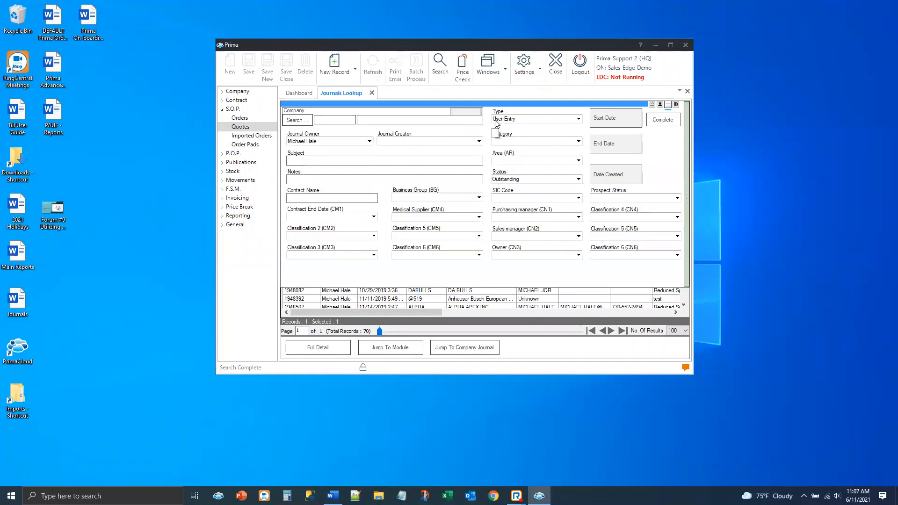
left_click(579, 119)
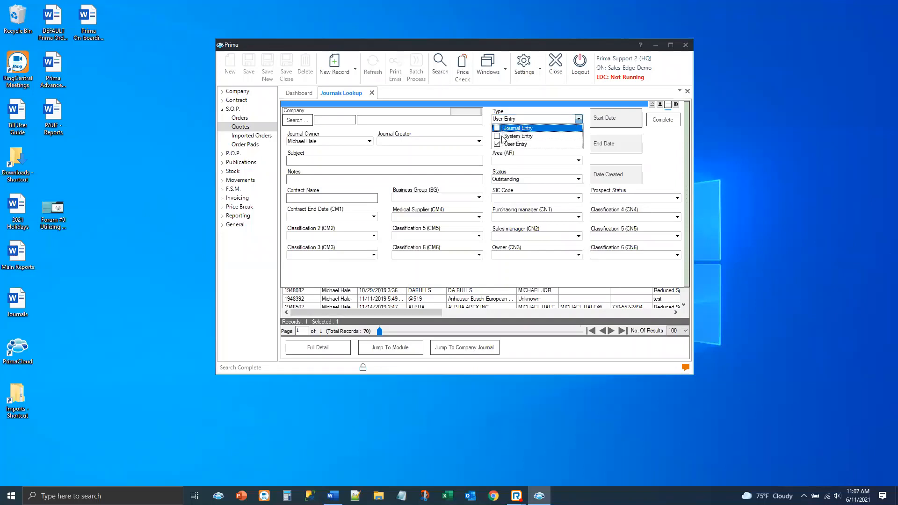
left_click(474, 160)
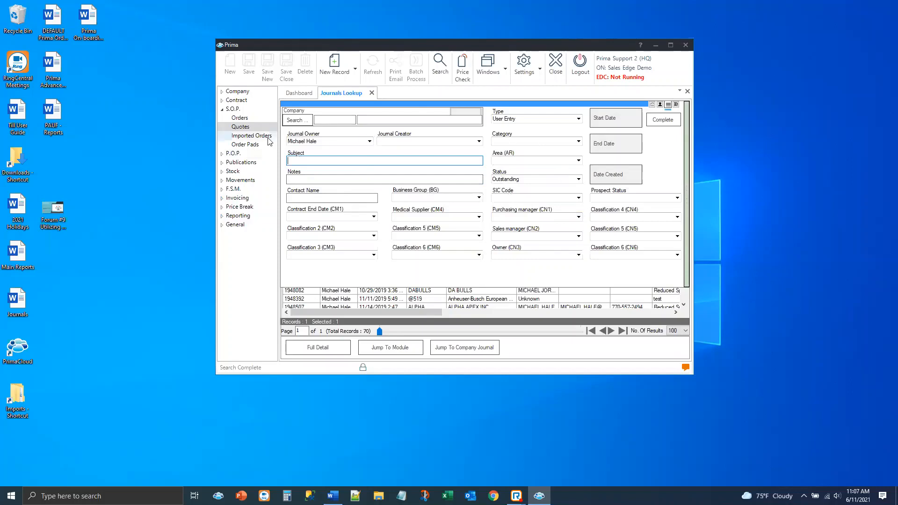
left_click(510, 108)
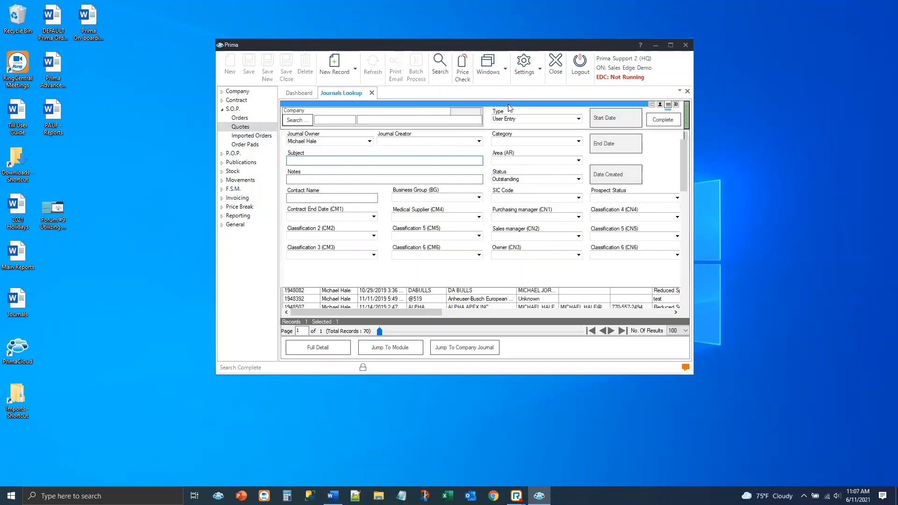
Edit the journals lookup's tile filter and rename it Task
left_click(668, 104)
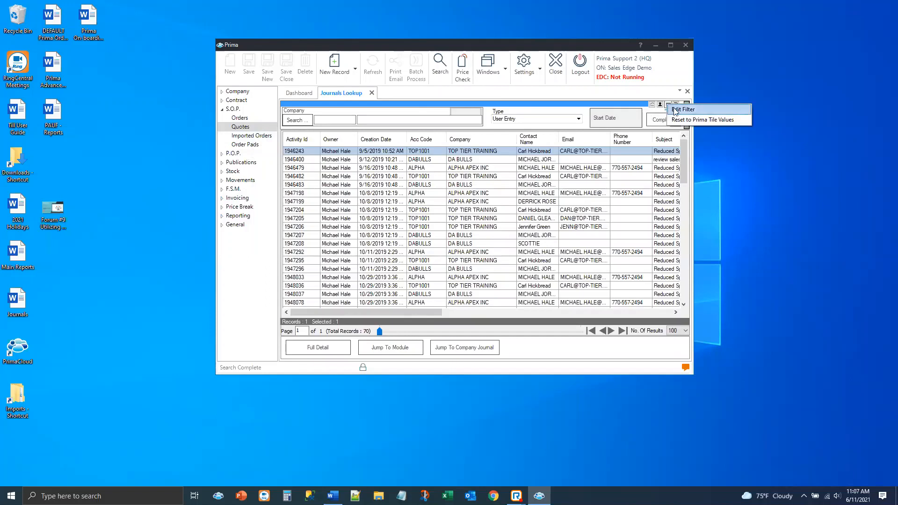
left_click(676, 110)
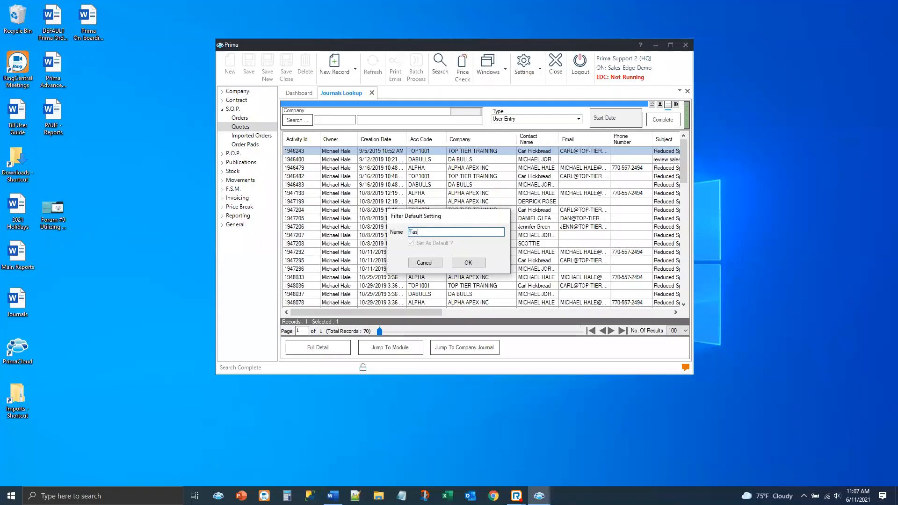
left_click(466, 263)
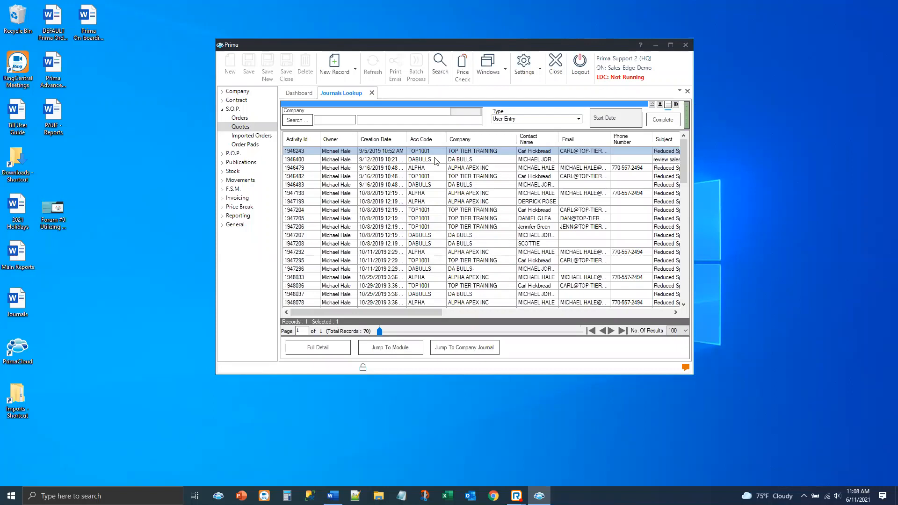
View the dashboard with the renamed tile and open the Journals lookup from the General items
left_click(299, 93)
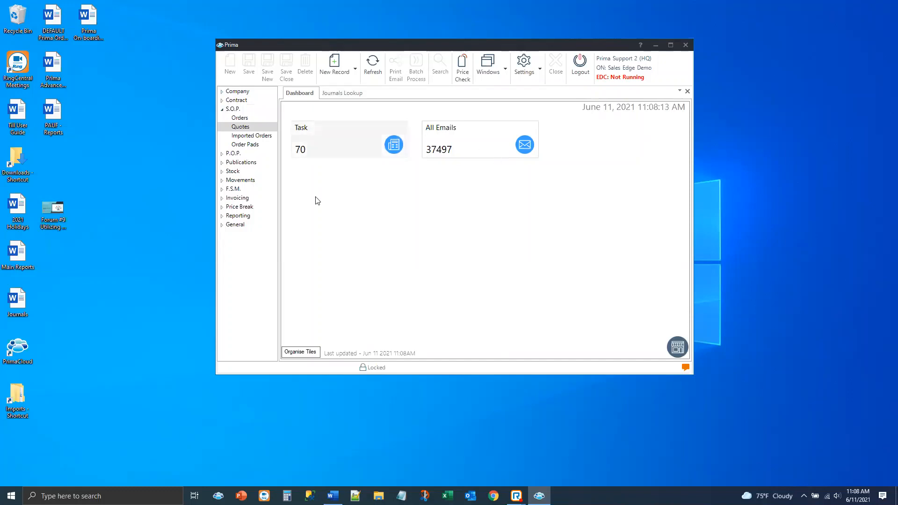
left_click(235, 224)
left_click(248, 207)
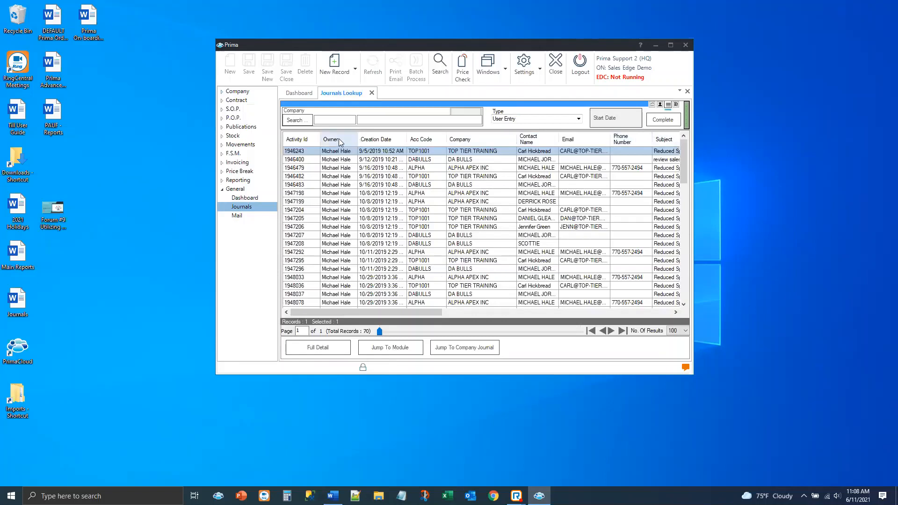
Move the Owner column between Acc Code and Company in the journals lookup and collapse the General group
left_click_drag(339, 140, 427, 149)
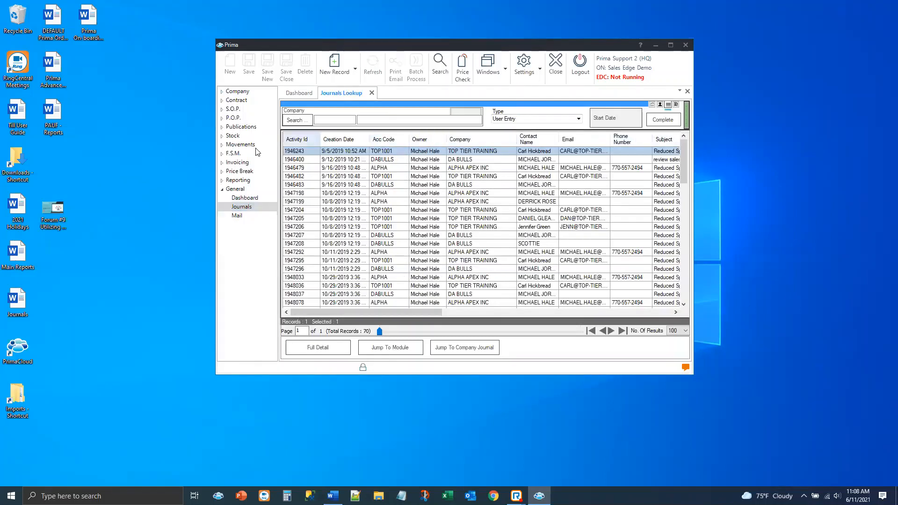
right_click(488, 248)
left_click(539, 324)
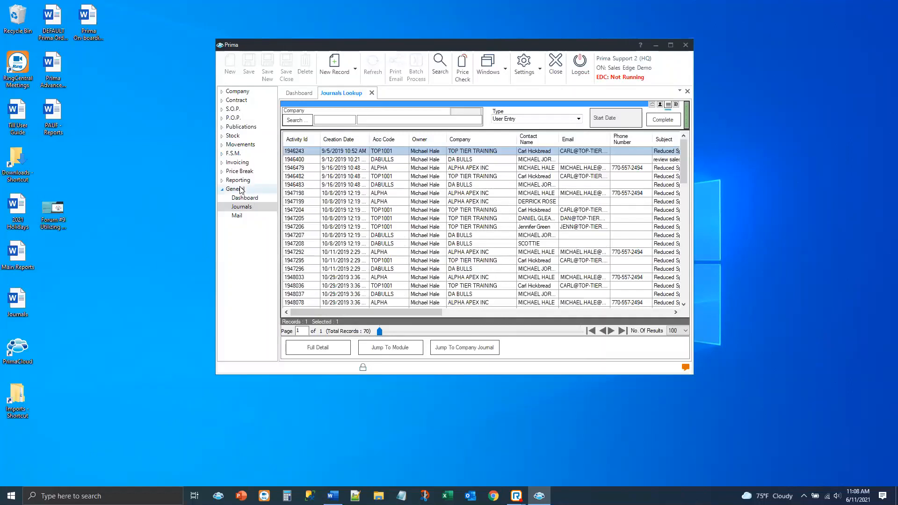
left_click(223, 190)
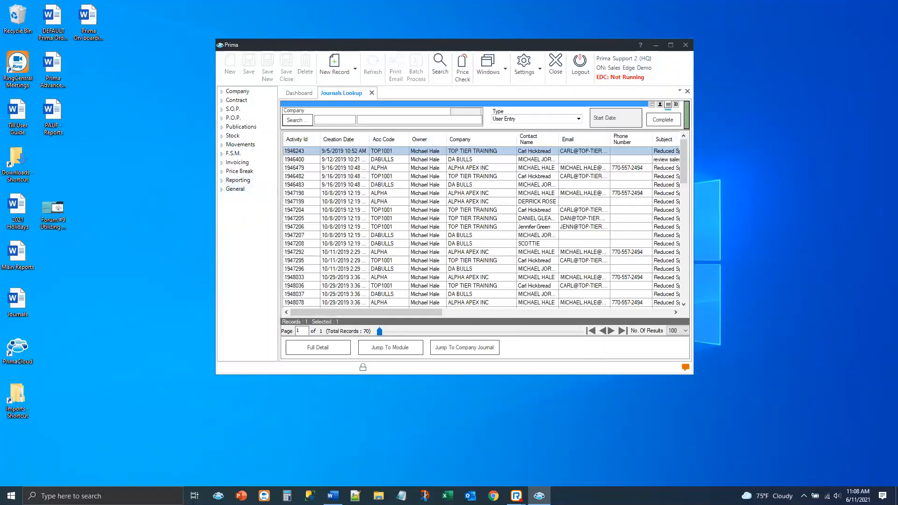
Sort the journals lookup by creation date with the newest entries first
key("alt+Tab")
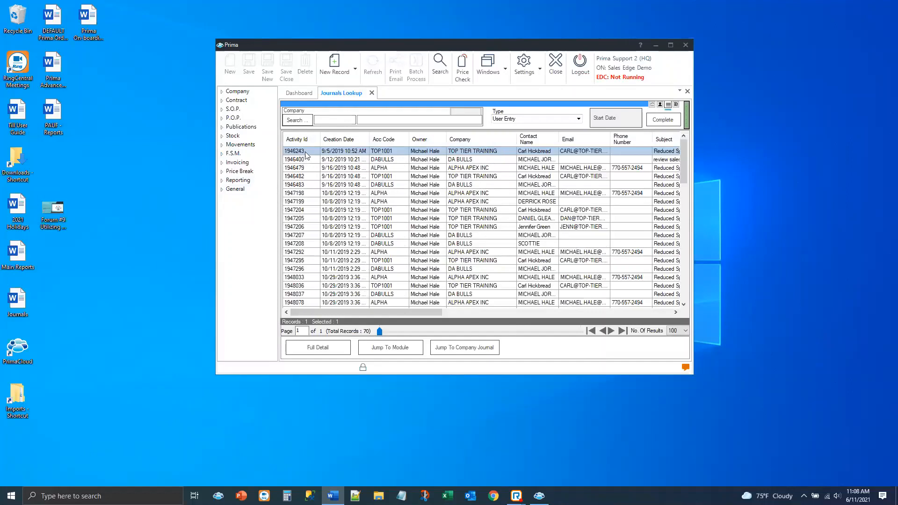
left_click(346, 140)
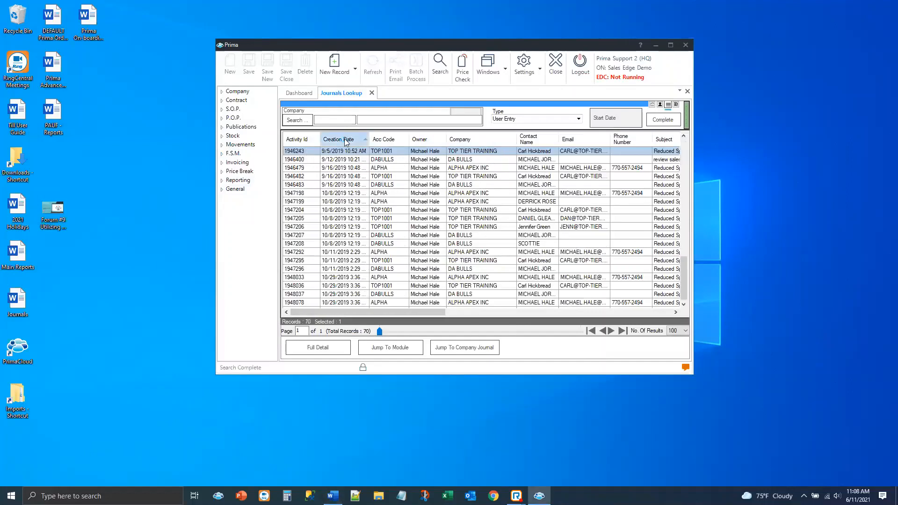
left_click(346, 140)
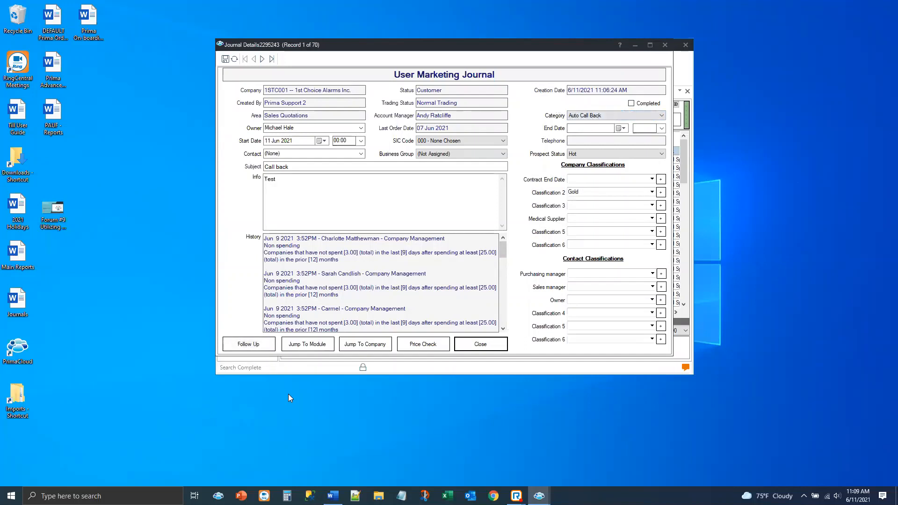
Start a follow-up on the newest Call back journal, choosing the third named contact and entering "call back" as the info
left_click(248, 344)
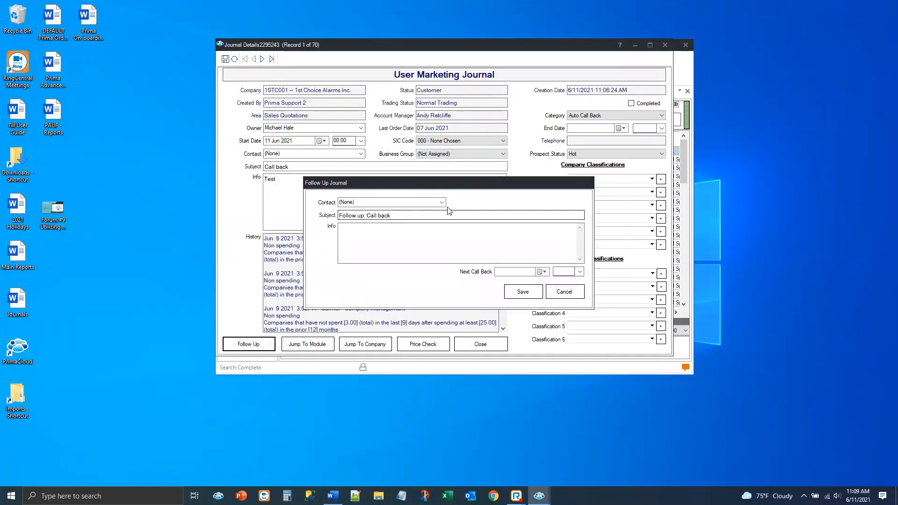
left_click(355, 202)
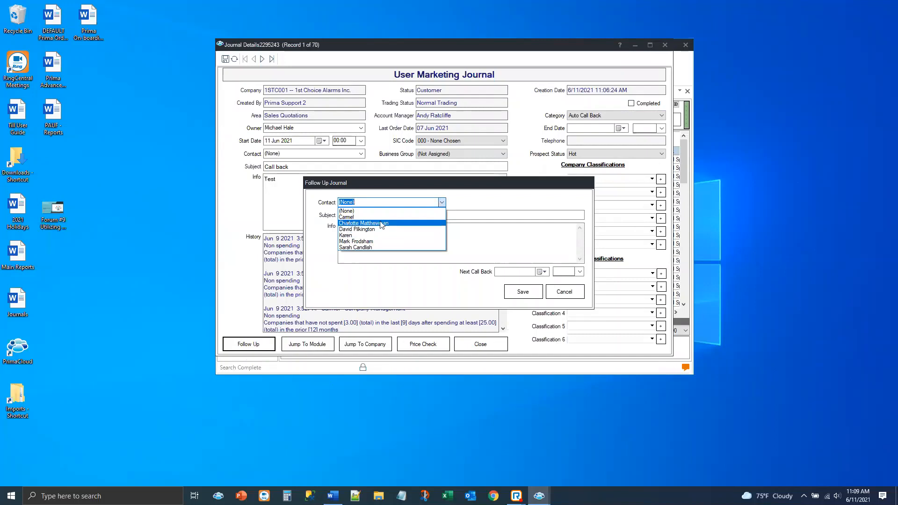
left_click(359, 230)
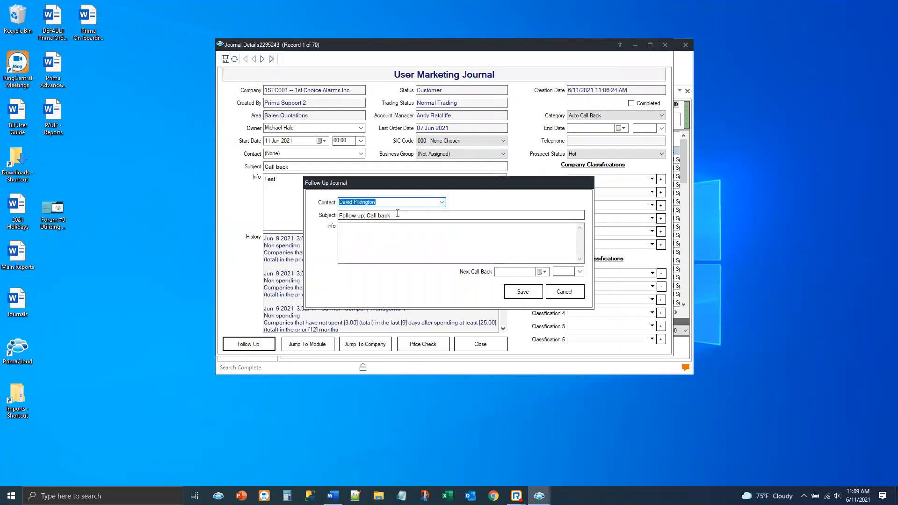
left_click(362, 231)
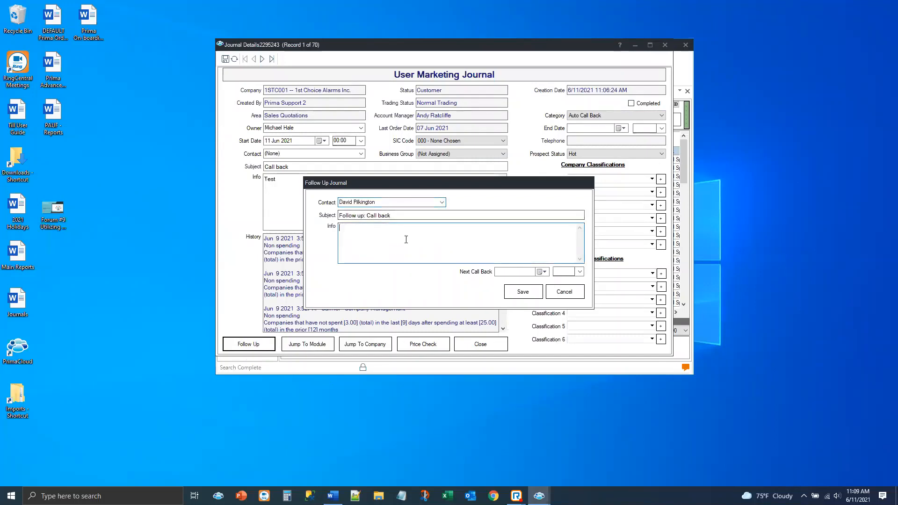
type("ca")
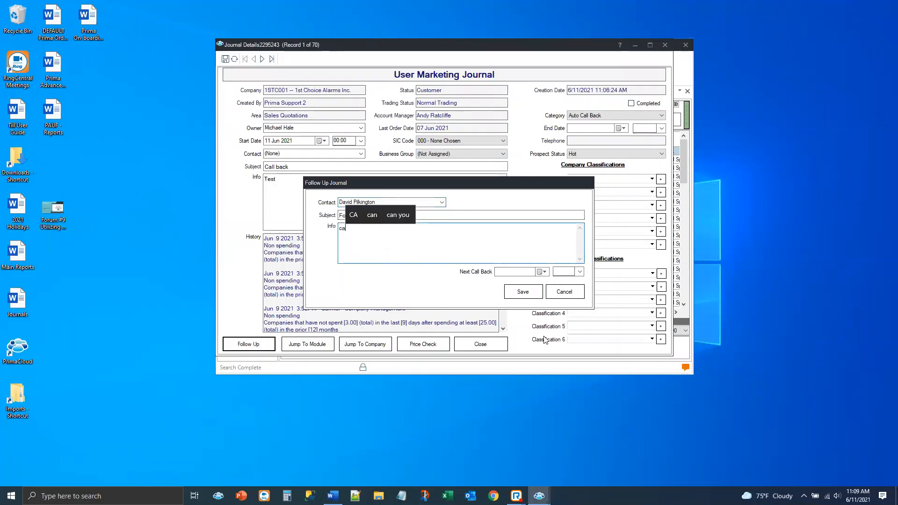
type("ll back")
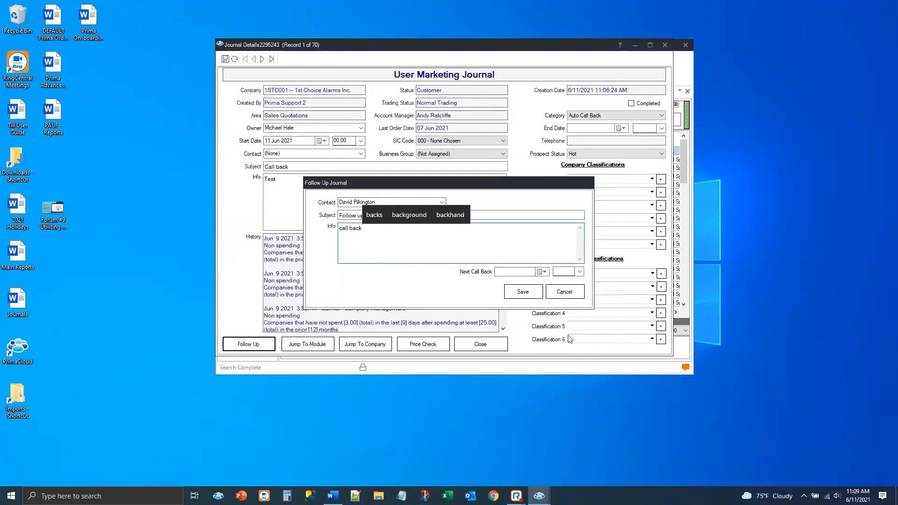
Set the follow-up's next call back date to 15 Jun 2021 and save the follow-up journal
left_click(540, 272)
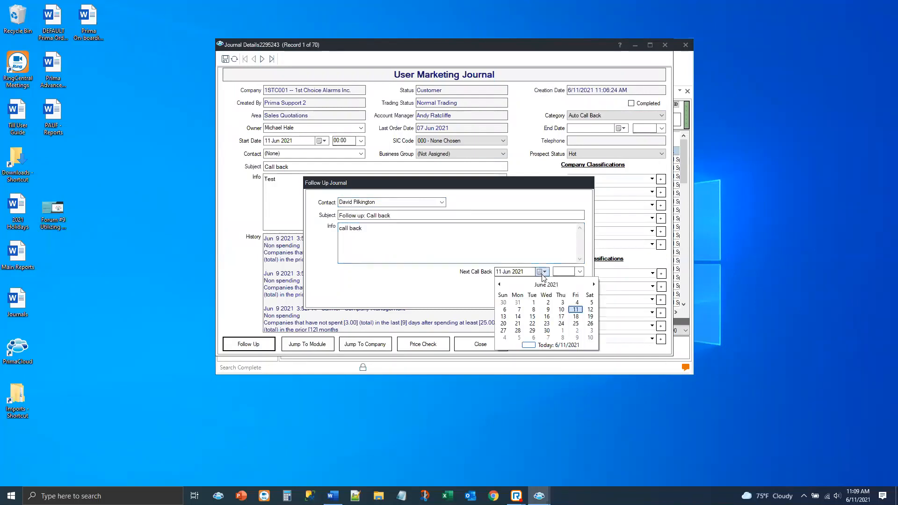
left_click(533, 317)
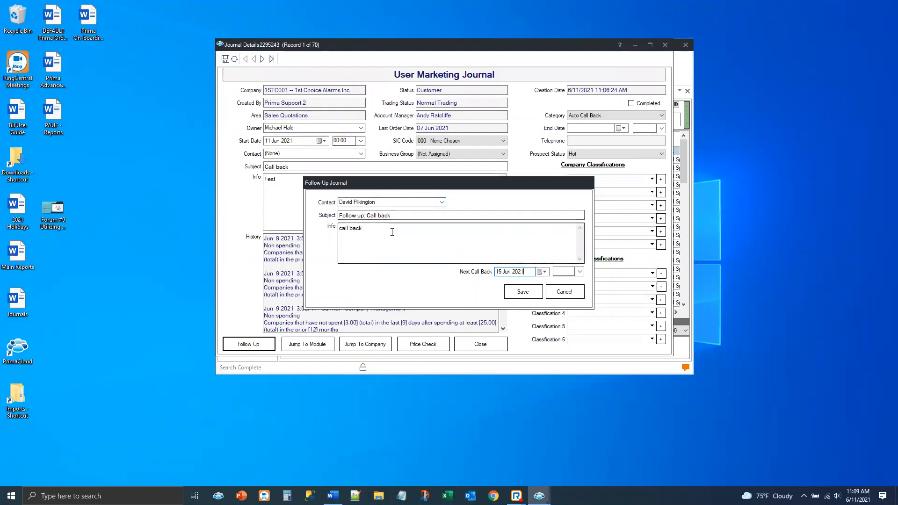
left_click(524, 292)
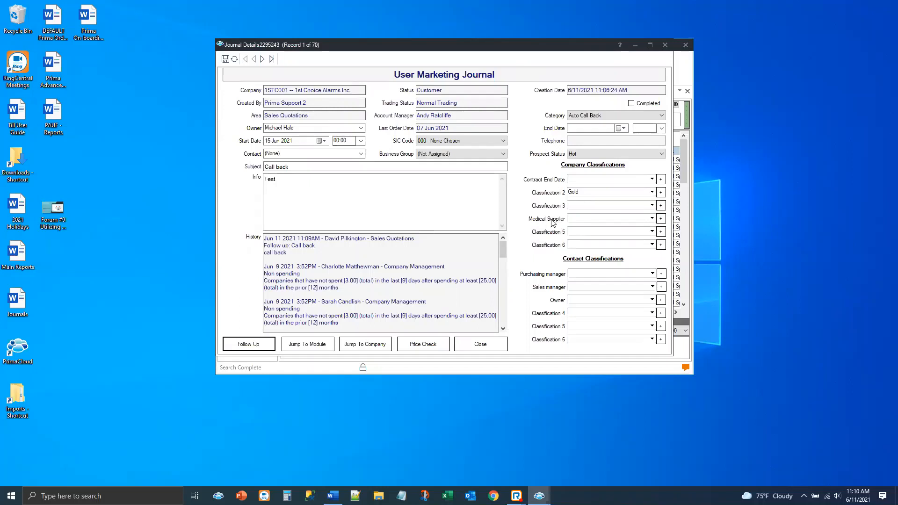
Set the company's Medical Supplier classification to CVS and Walgreens, and check the options for company Classification 5 and Purchasing manager
left_click(652, 219)
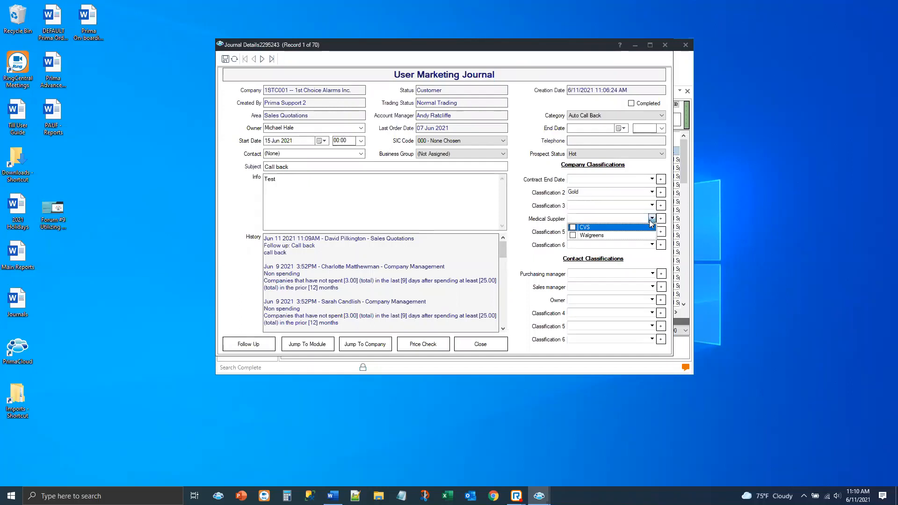
left_click(573, 235)
left_click(573, 227)
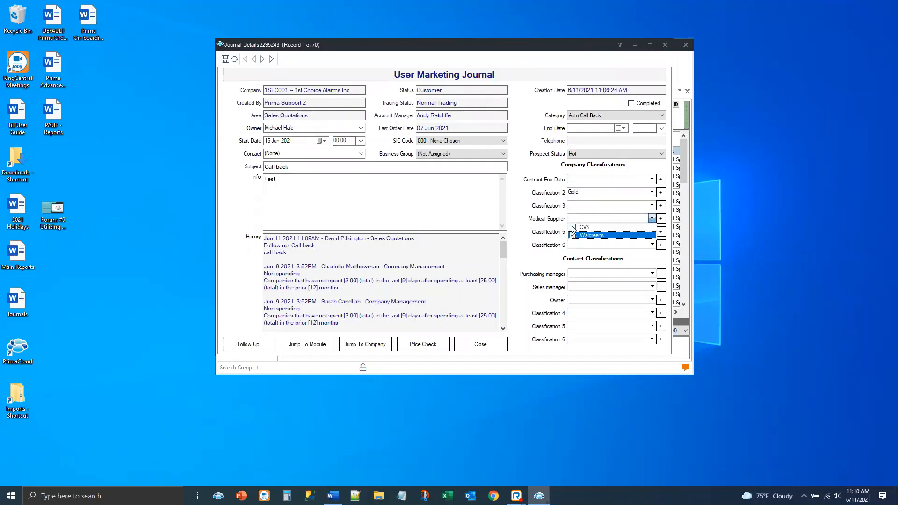
left_click(530, 219)
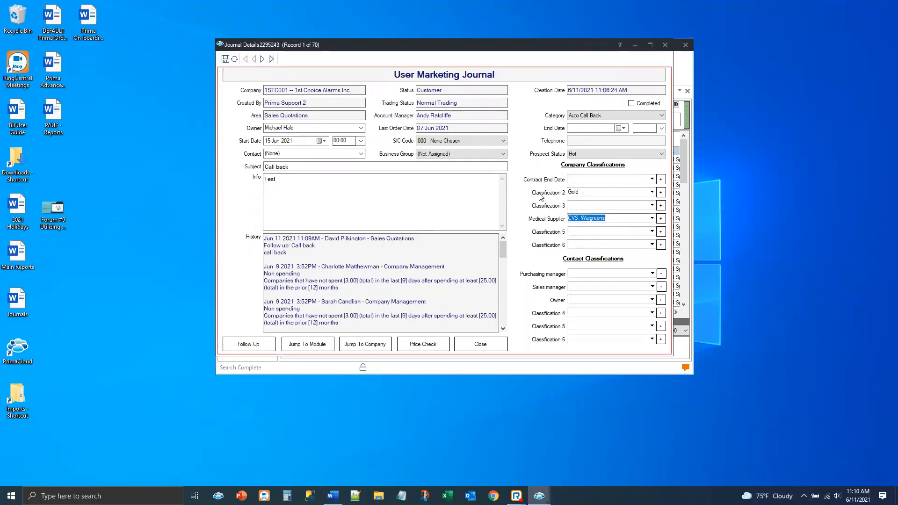
left_click(652, 232)
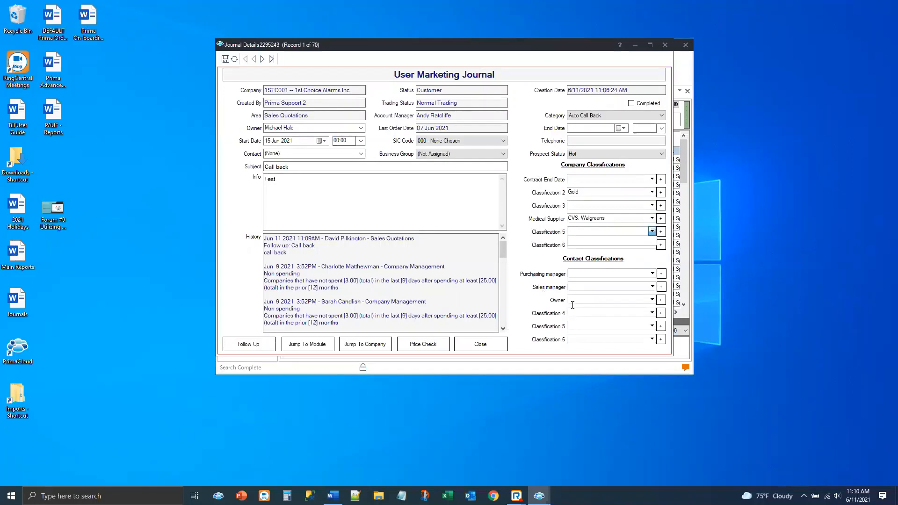
left_click(652, 273)
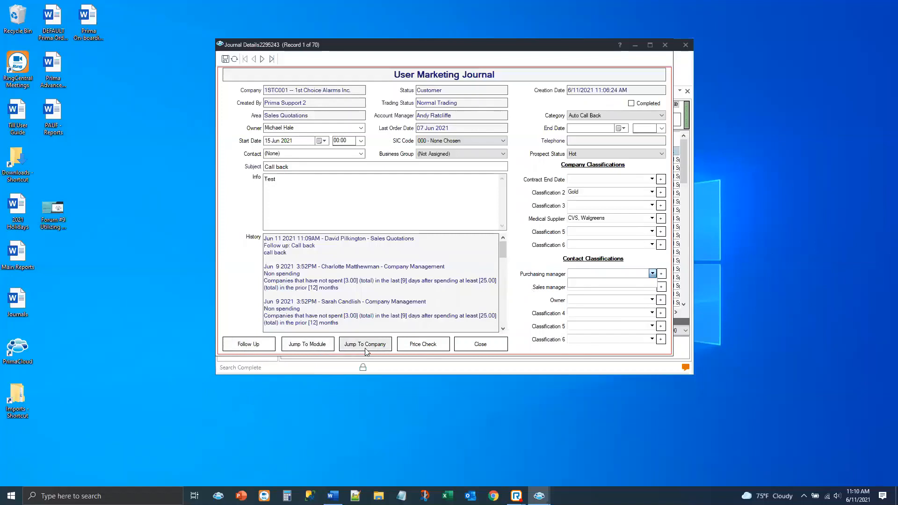
View the sales quote linked to the journal, close it and reopen the Call back journal's details
left_click(308, 347)
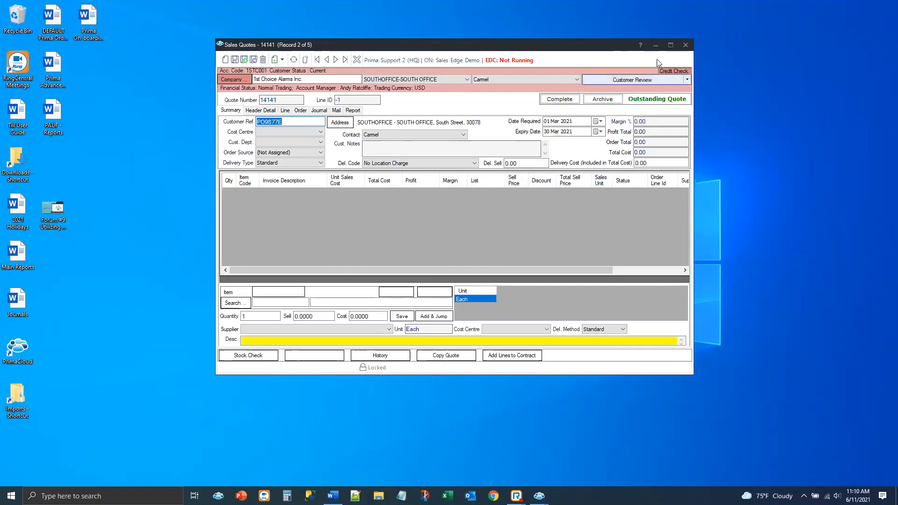
left_click(685, 46)
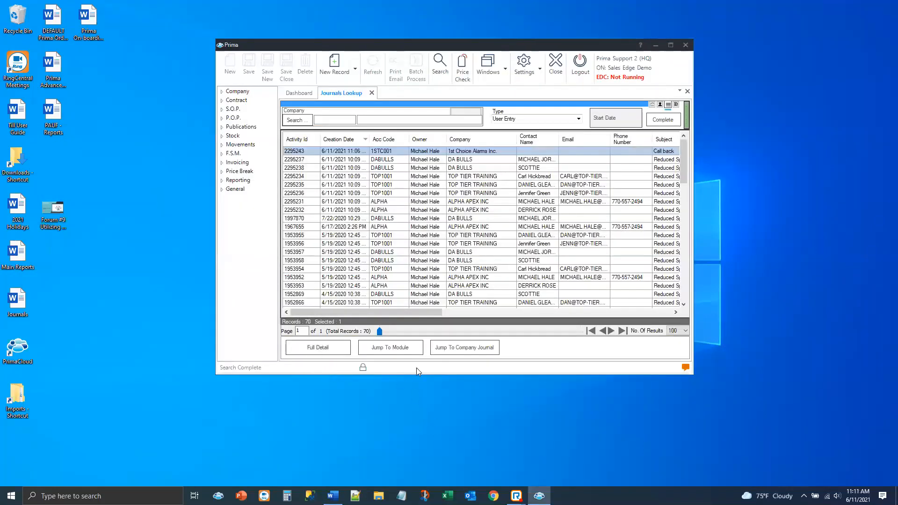
double_click(340, 153)
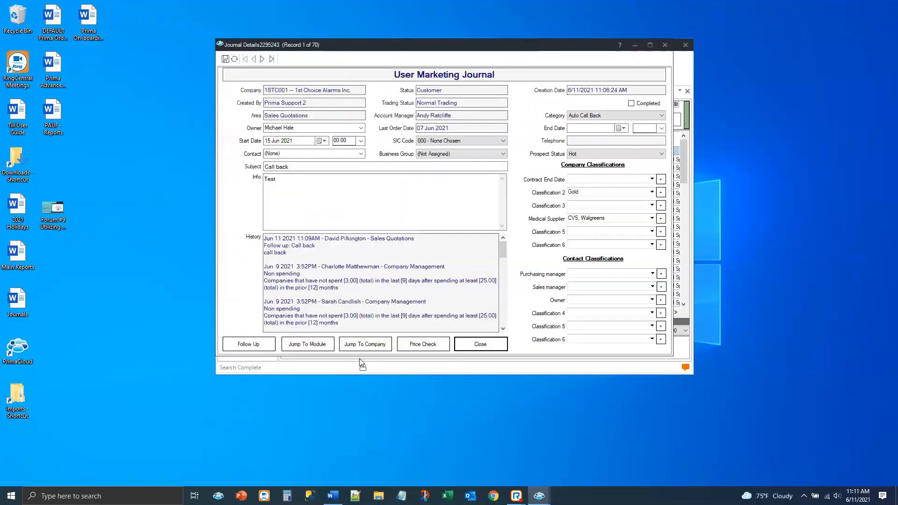
View the journal company's main details and its customer price check, closing each one after viewing
left_click(361, 346)
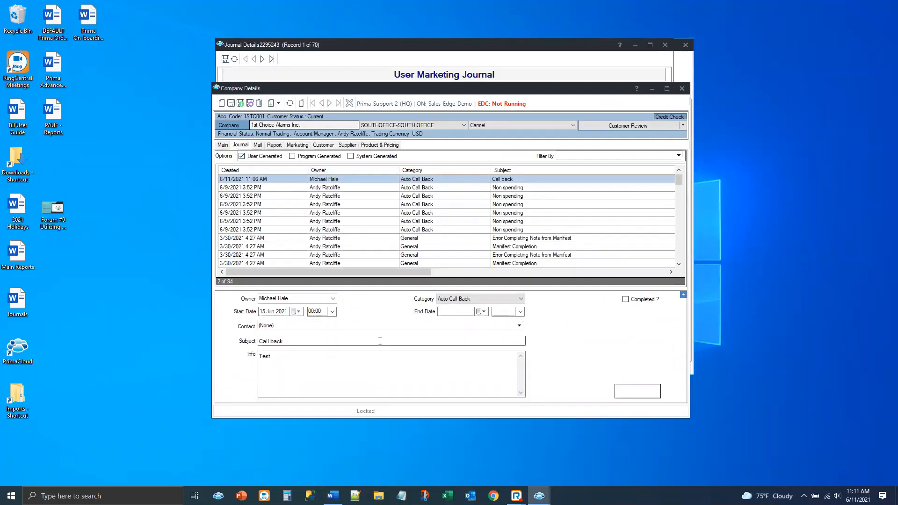
left_click(222, 145)
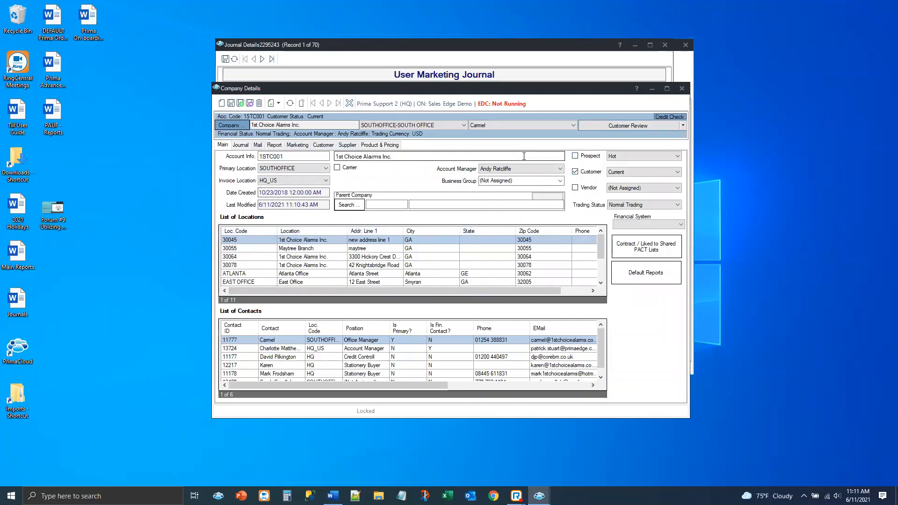
left_click(681, 89)
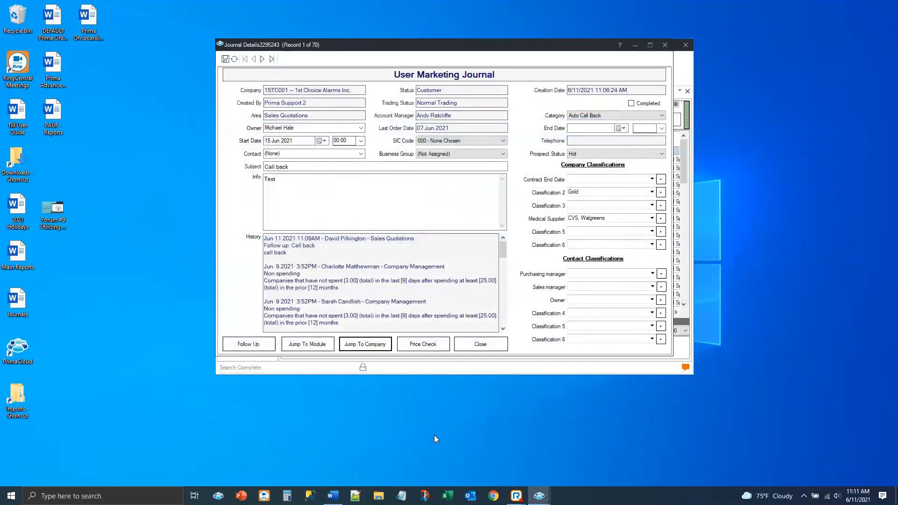
left_click(416, 349)
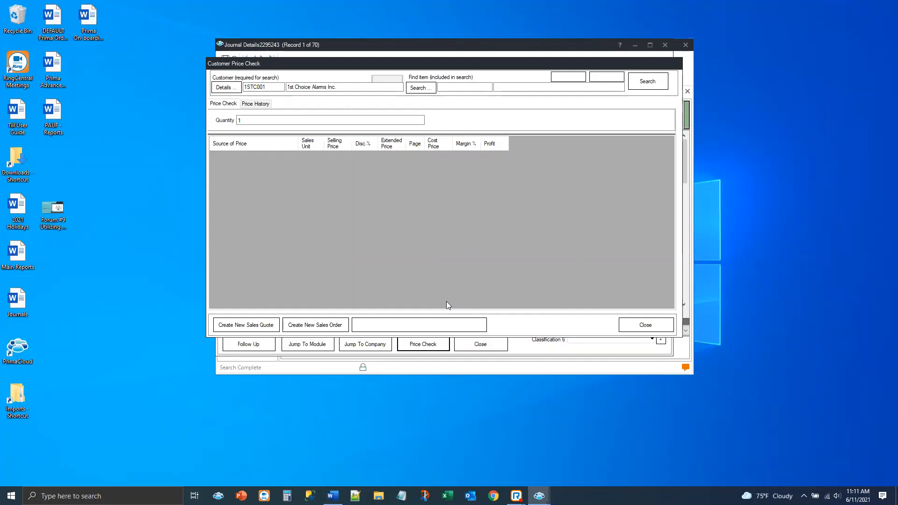
left_click(644, 326)
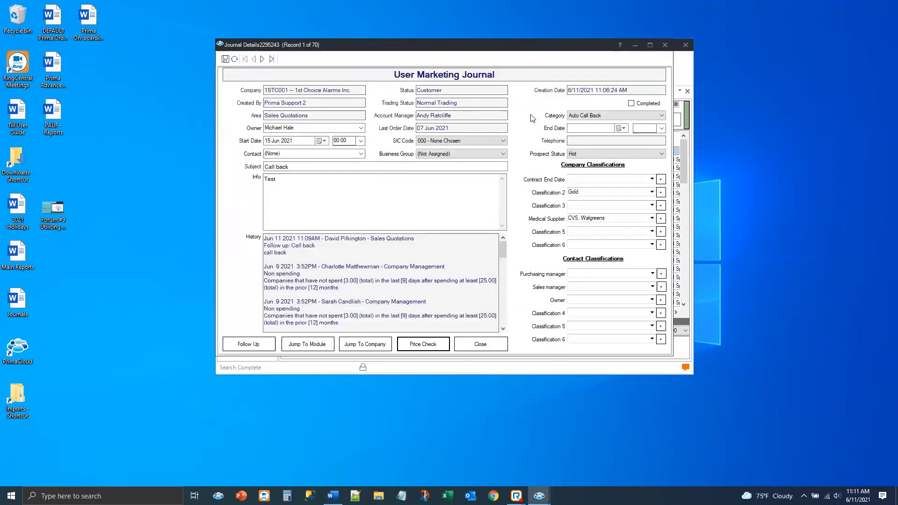
Mark the Call back journal as completed, save and close it, and refresh the journals lookup results
left_click(631, 104)
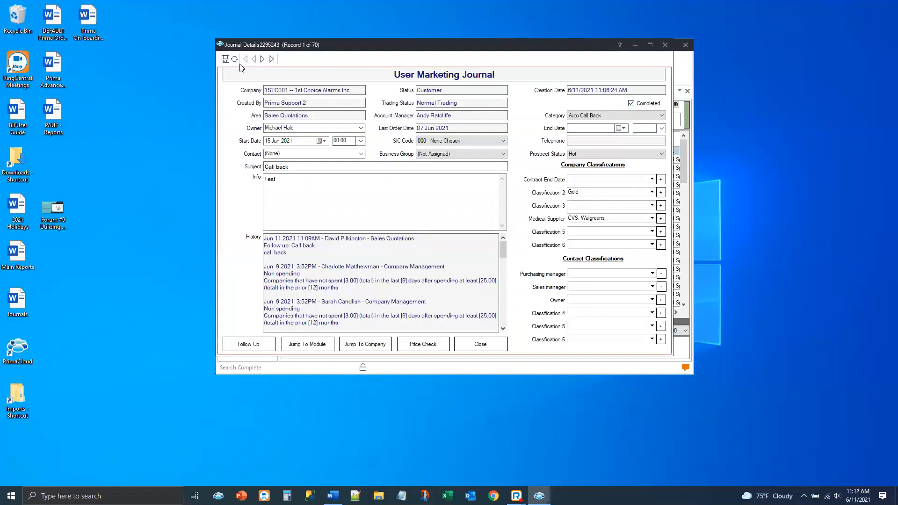
left_click(225, 59)
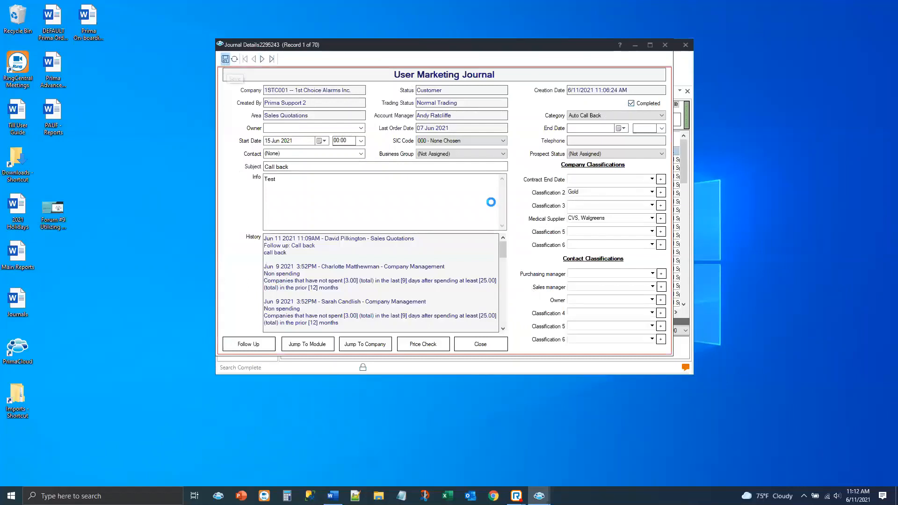
left_click(473, 348)
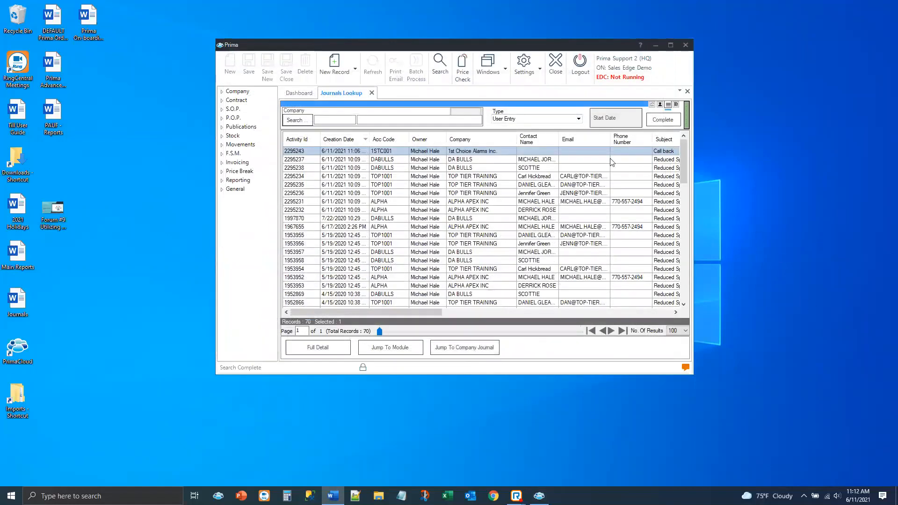
left_click(440, 65)
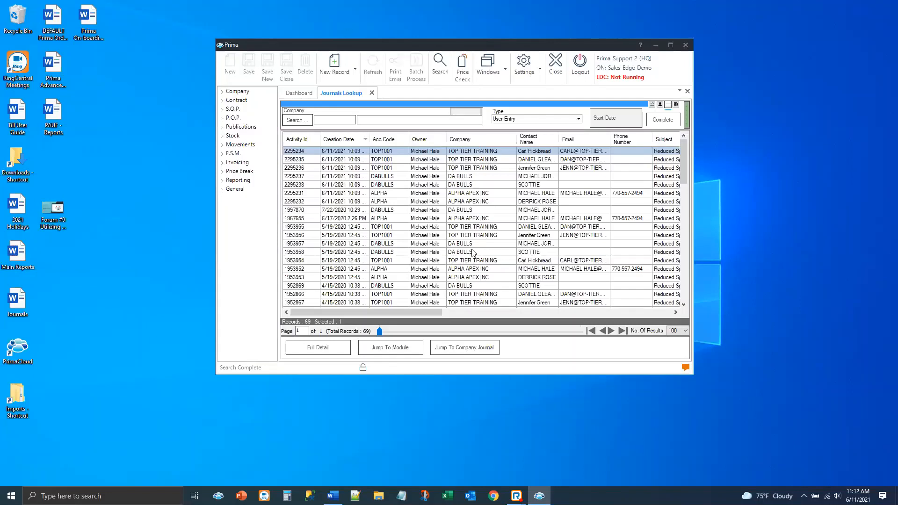
Open the Contacts Grid Manager from the Company group and examine the available Business Group filter options
left_click(221, 92)
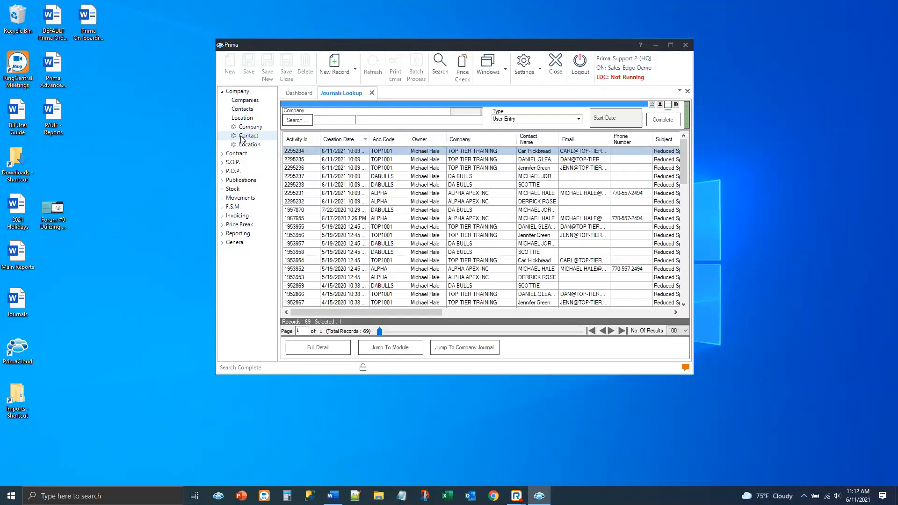
left_click(248, 136)
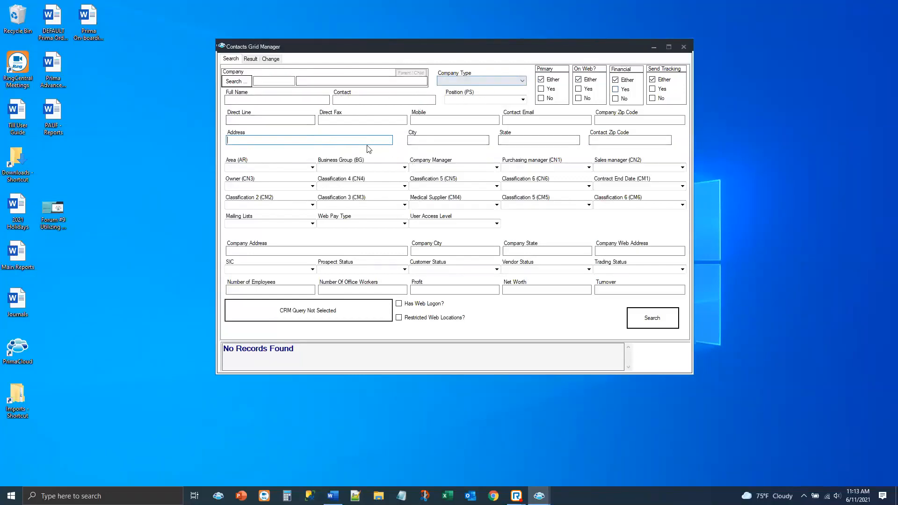
left_click(404, 168)
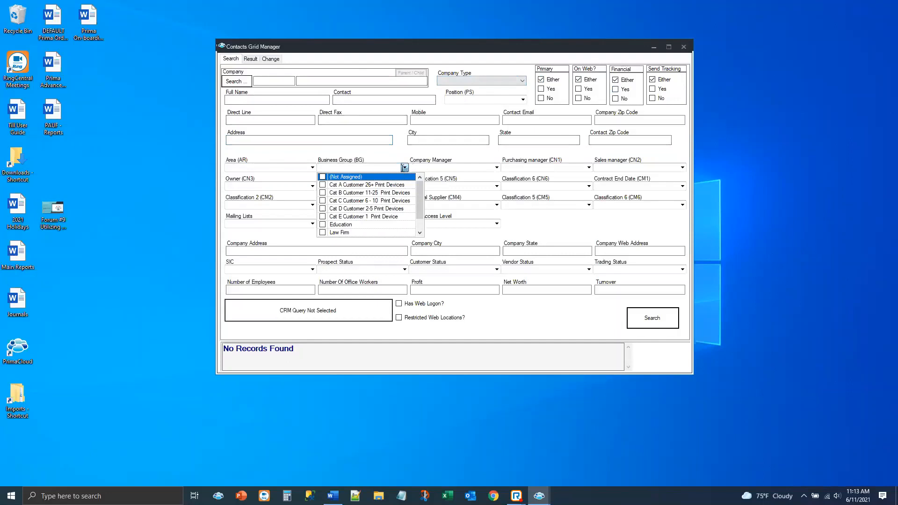
left_click(377, 159)
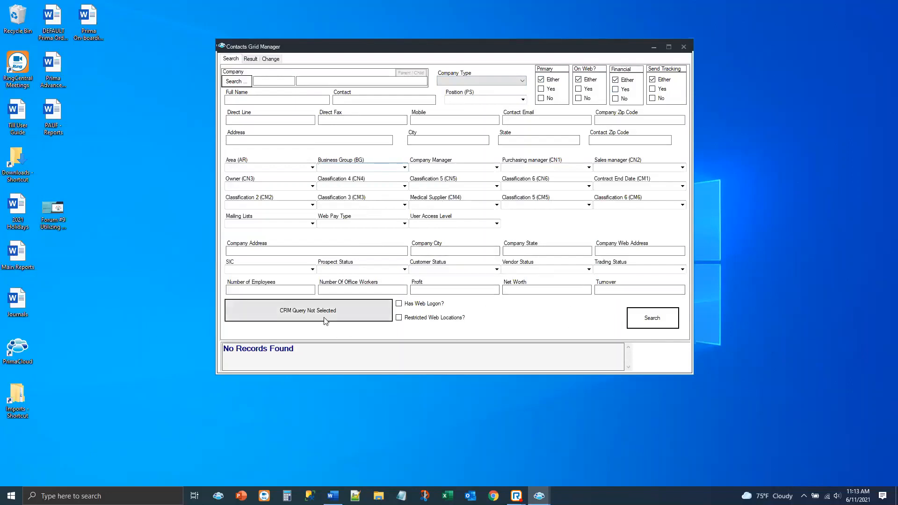
Open the CRM query configuration and choose the query for companies that have not spent [W] in the last [X] days after spending at least [Y]
left_click(309, 317)
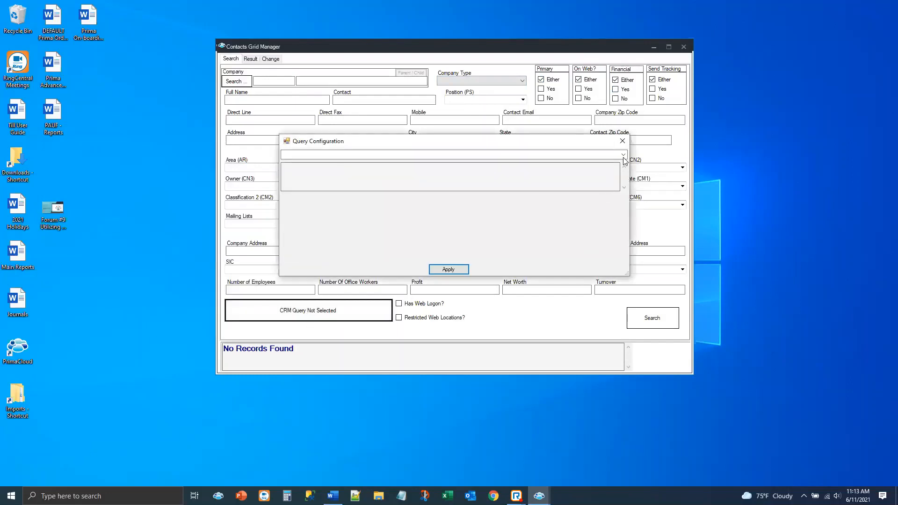
left_click(623, 157)
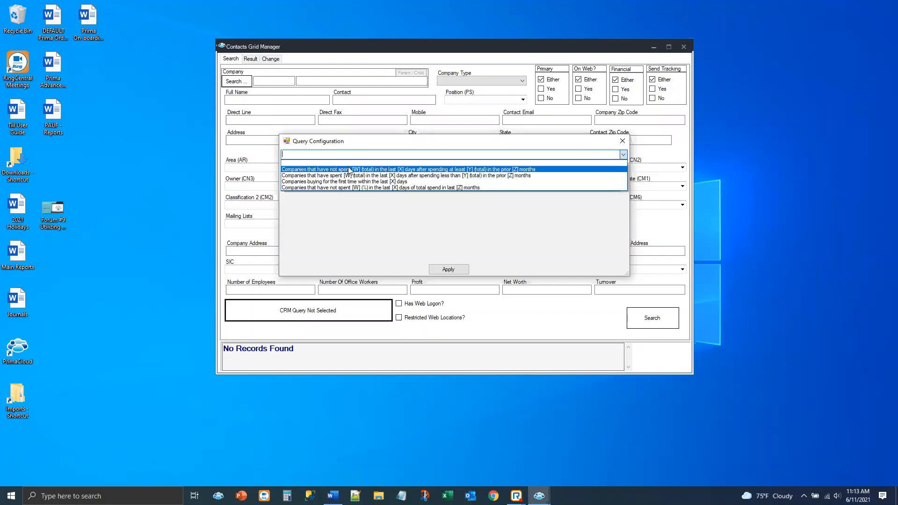
left_click(348, 170)
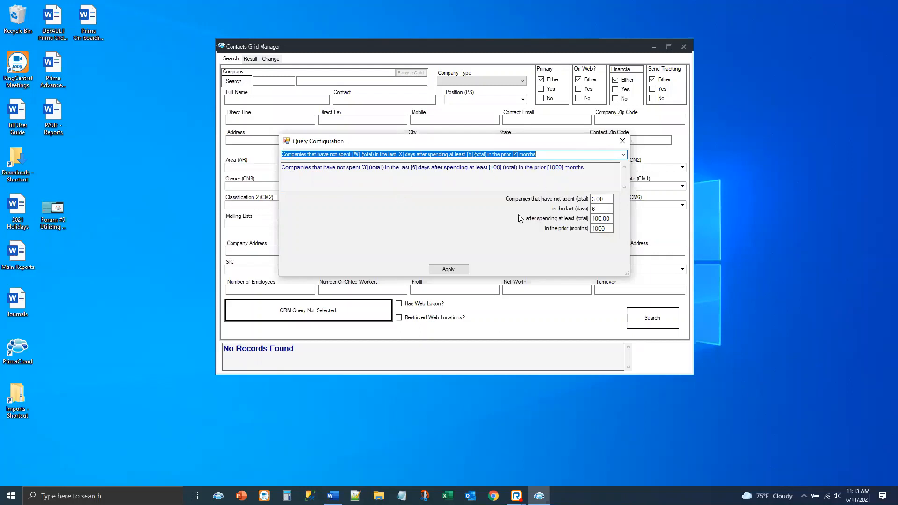
Set the query to under 25 spent in the last 120 days after at least 20 in the prior 24 months, apply it and search contacts
left_click(608, 201)
type("25")
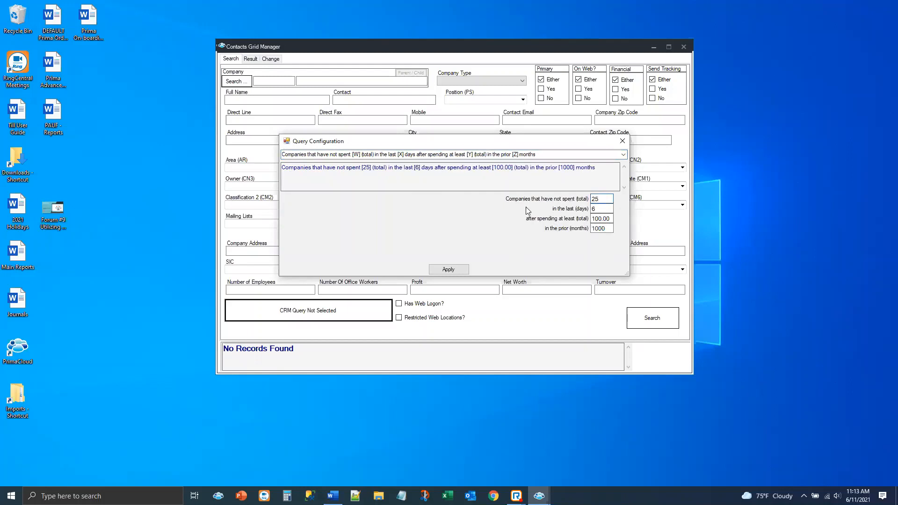
key("Tab")
type("120")
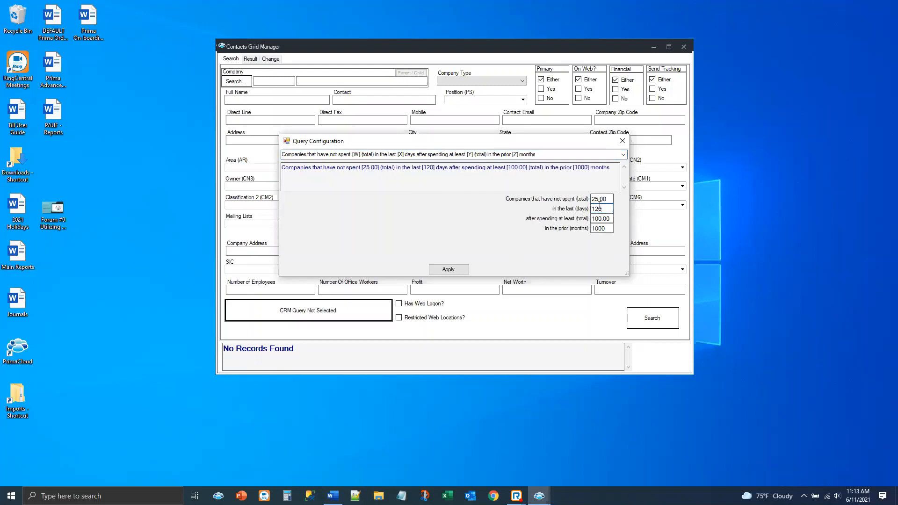
key("Tab")
type("20")
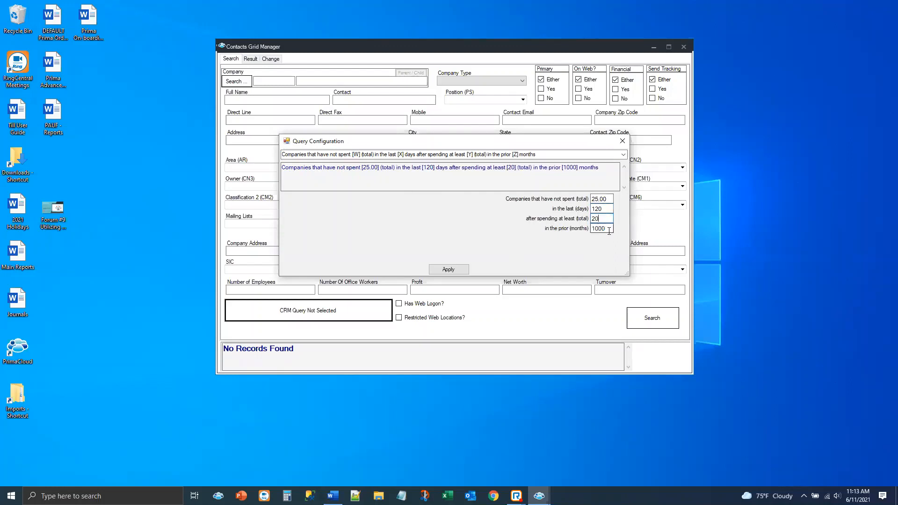
key("Tab")
type("18")
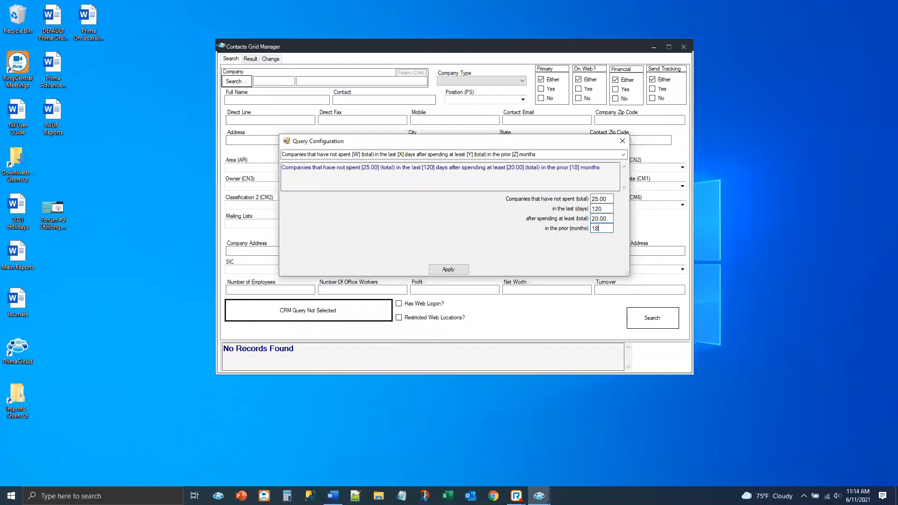
key("BackSpace")
key("BackSpace")
type("24")
left_click(453, 270)
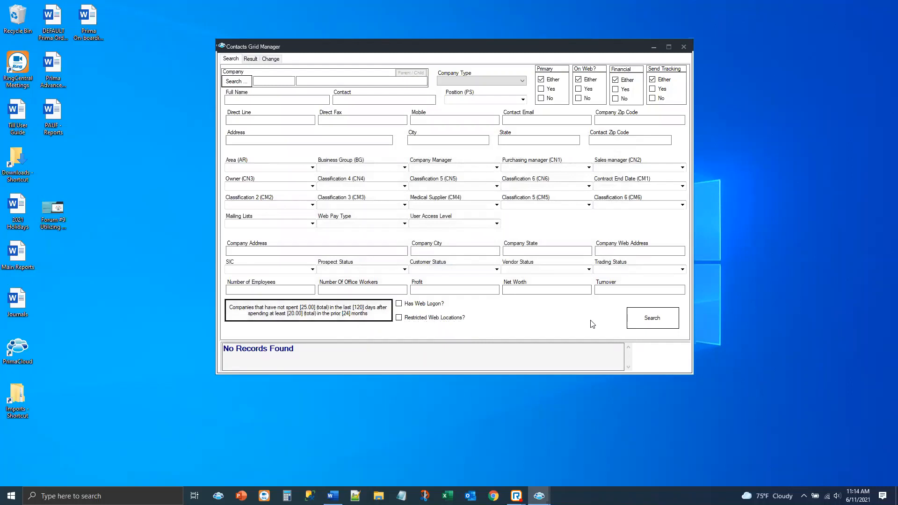
left_click(634, 322)
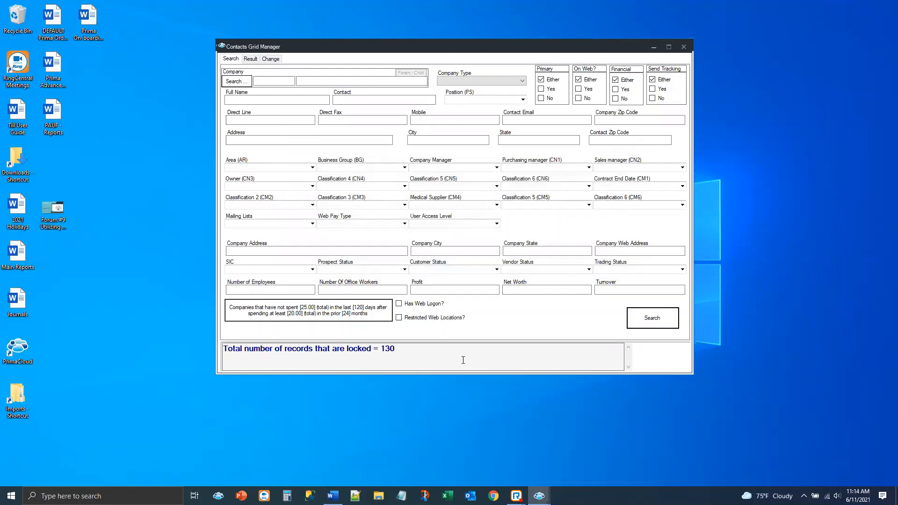
Create Auto Call Back journals for the found contacts, assigned to the account manager, keeping the Reduced Spend subject, and close the Contacts Grid Manager
left_click(272, 60)
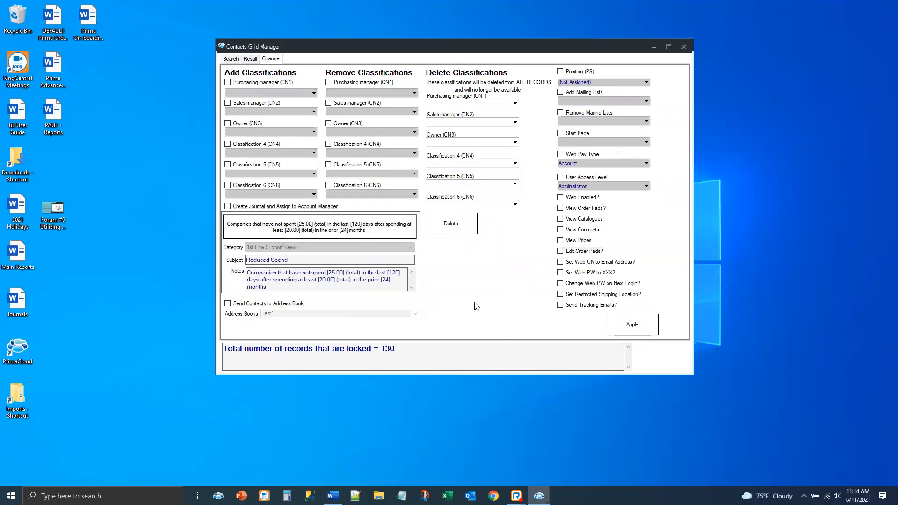
left_click(228, 206)
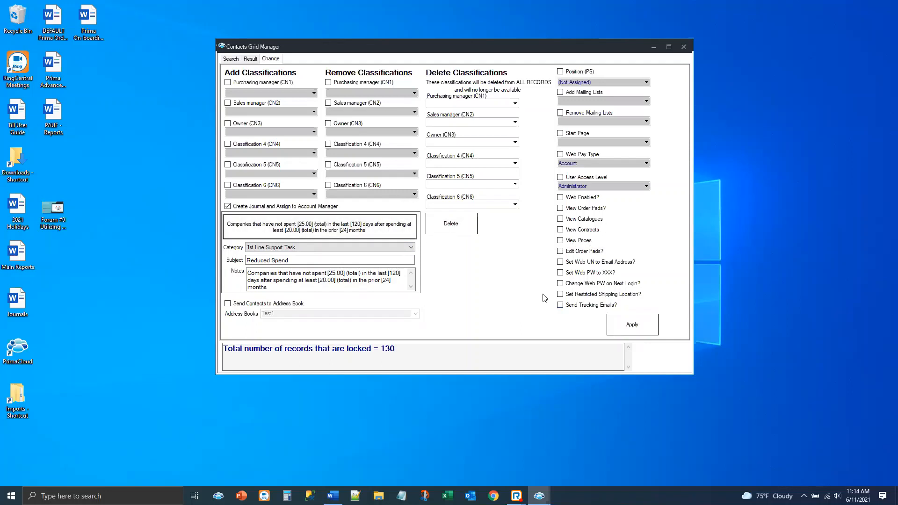
left_click(271, 247)
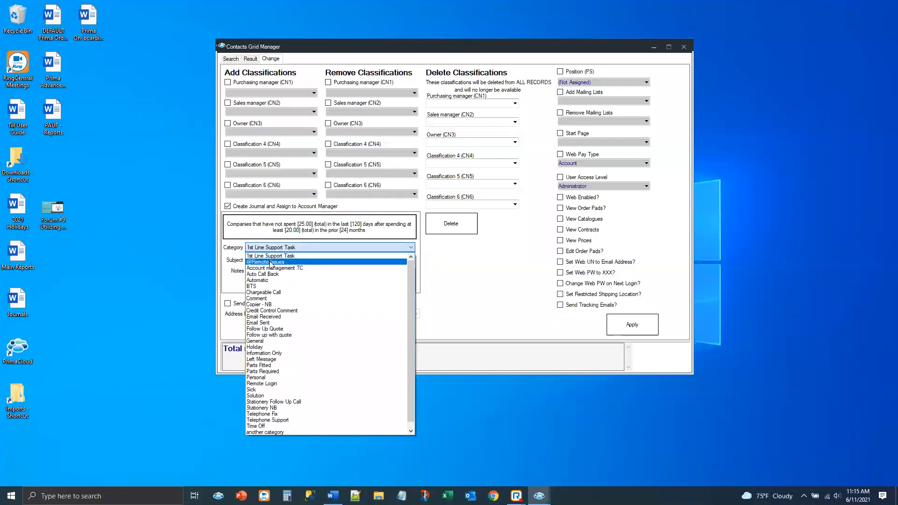
left_click(282, 275)
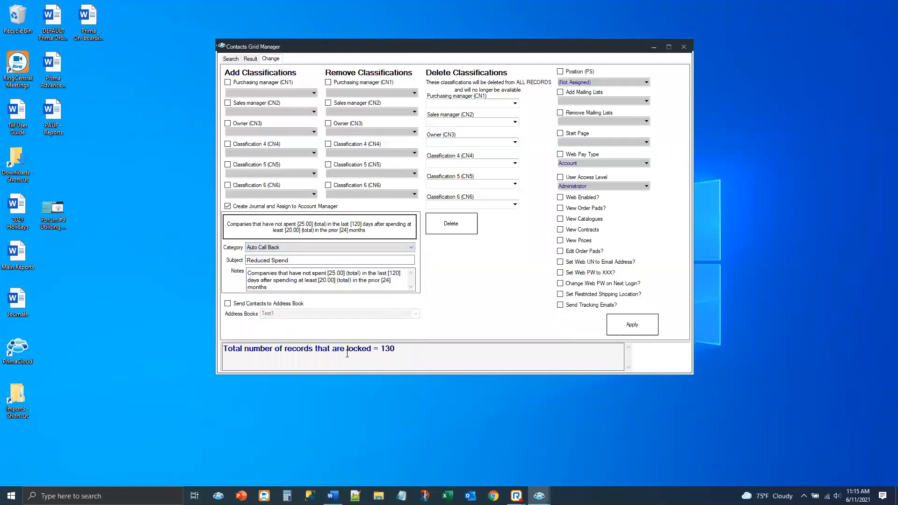
left_click(304, 260)
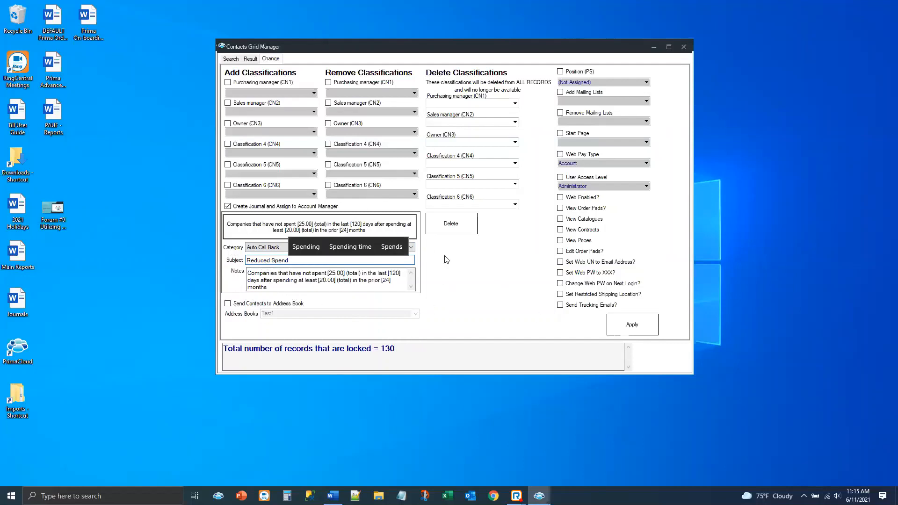
left_click(614, 323)
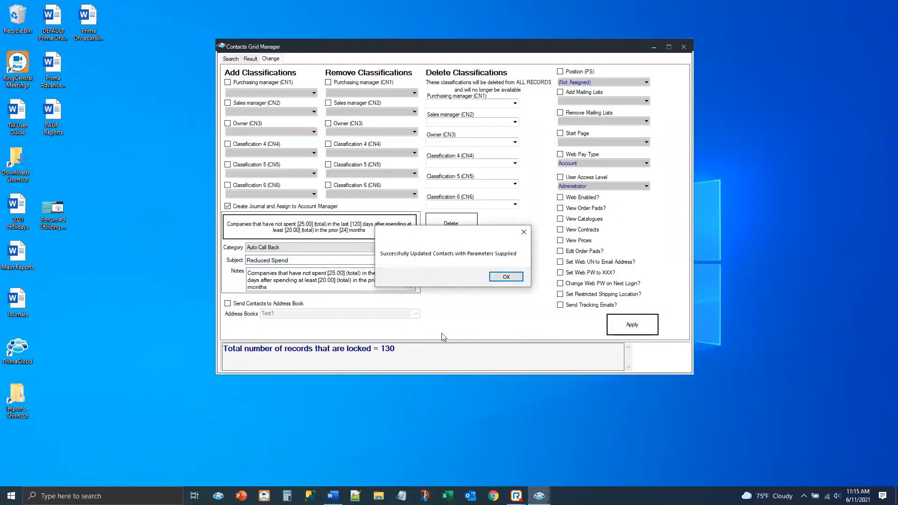
left_click(506, 277)
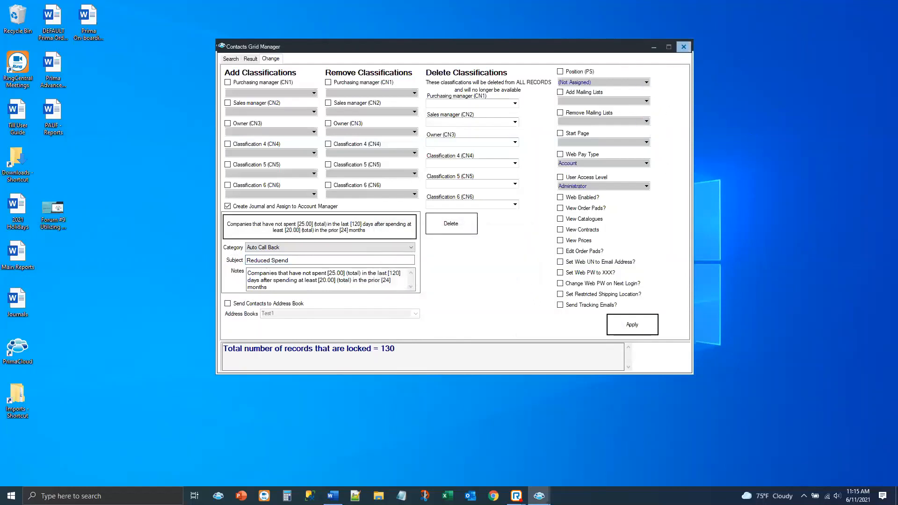
left_click(683, 47)
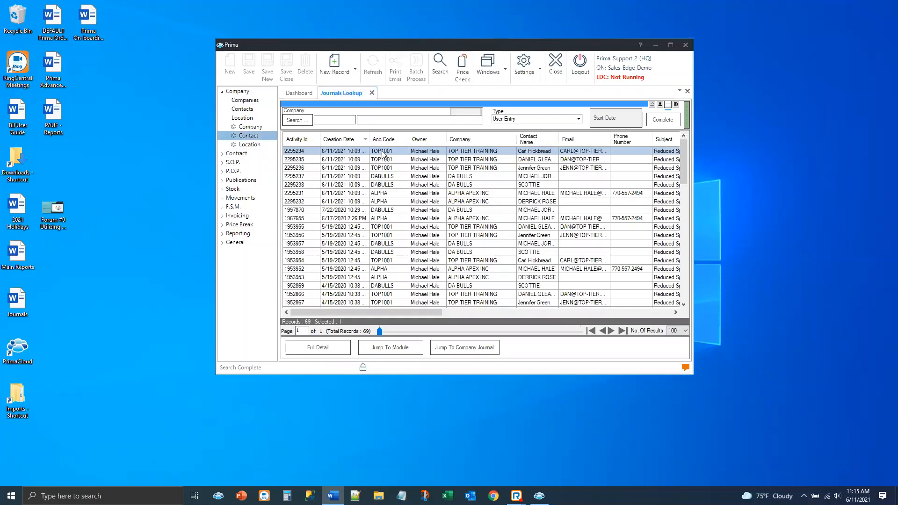
Send the first 17 listed journals except the 5th, 9th and 15th to batch completion, and complete the first 11 of them
left_click_drag(383, 154, 394, 284)
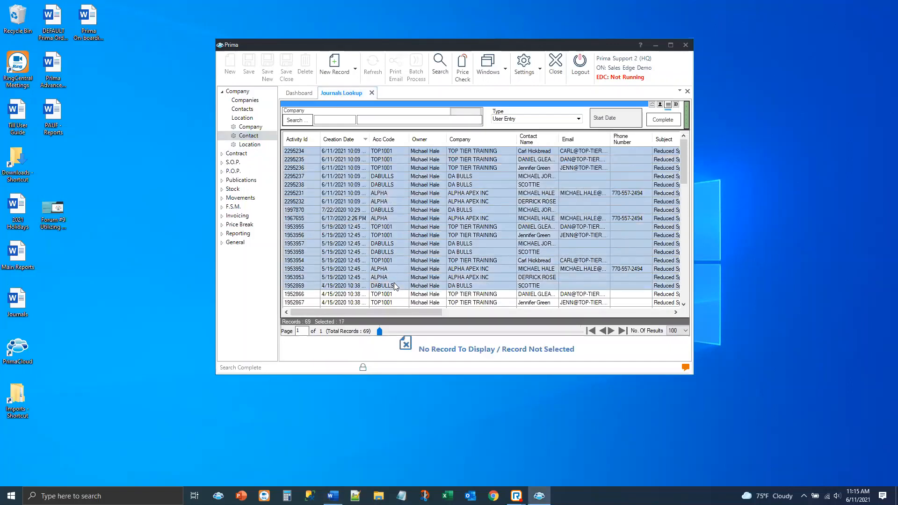
left_click(393, 218, "ctrl")
left_click(386, 185, "ctrl")
left_click(387, 269, "ctrl")
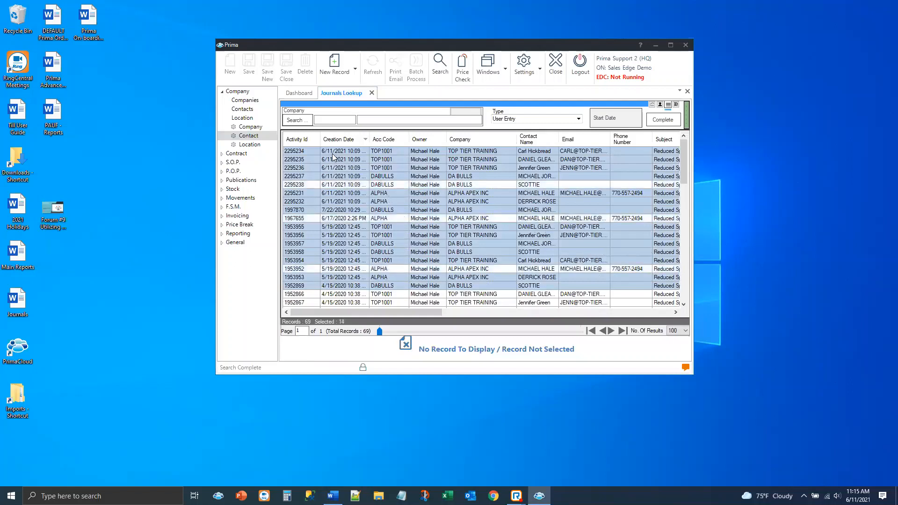
left_click(666, 122)
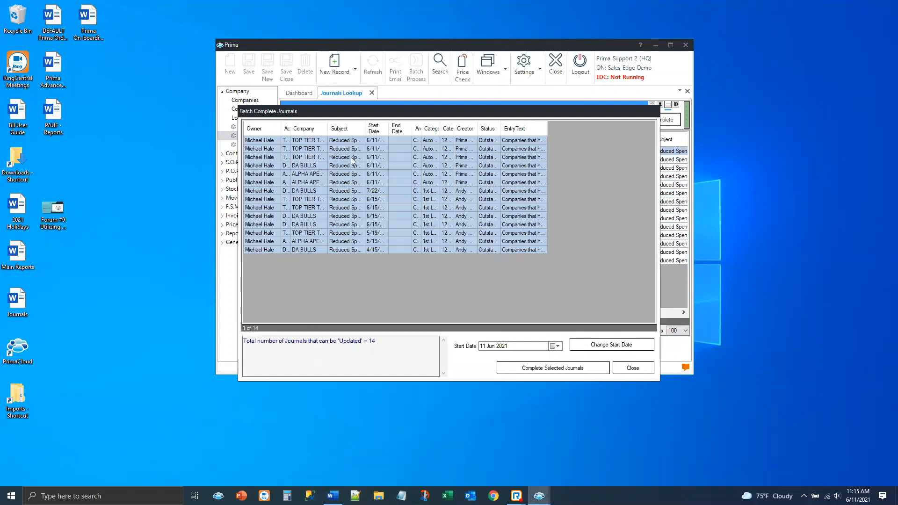
left_click_drag(346, 141, 351, 229)
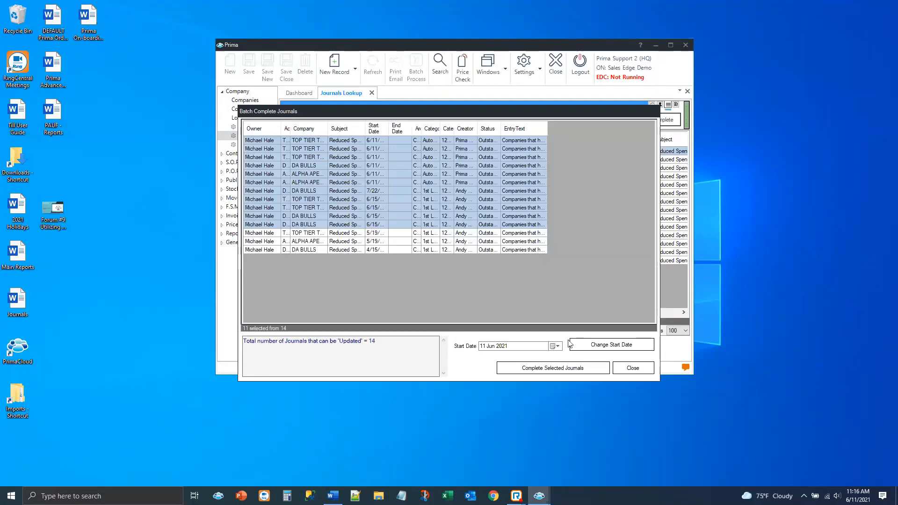
left_click(523, 369)
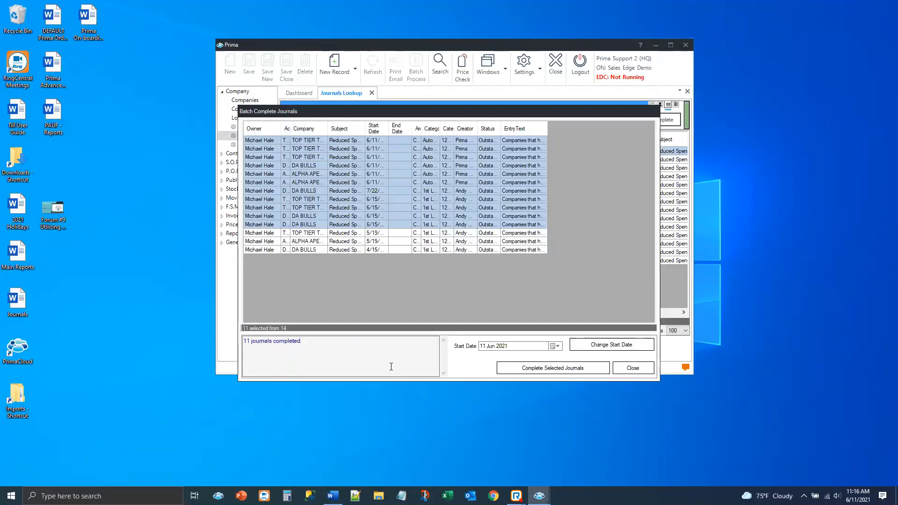
Change the start date of the last three batch journals to 15 Jun 2021 and close the Batch Complete Journals window
left_click_drag(276, 233, 274, 251)
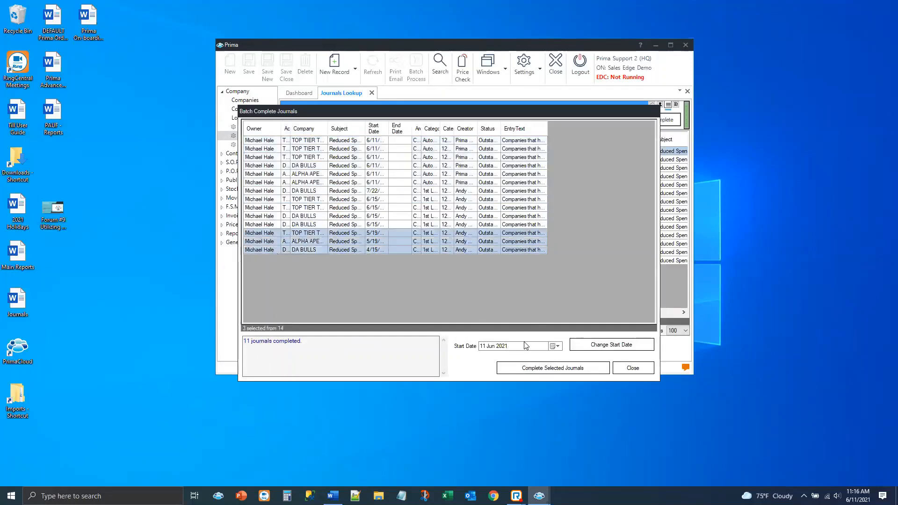
left_click(556, 346)
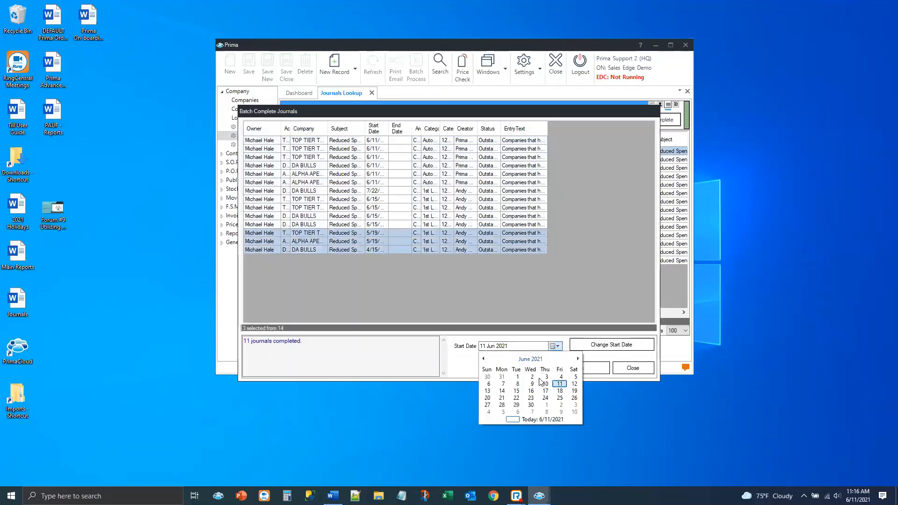
left_click(516, 391)
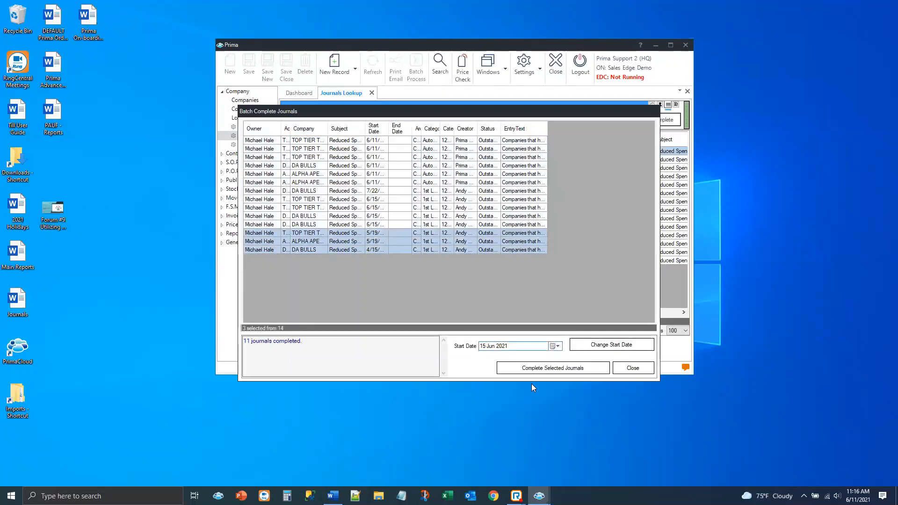
left_click(579, 349)
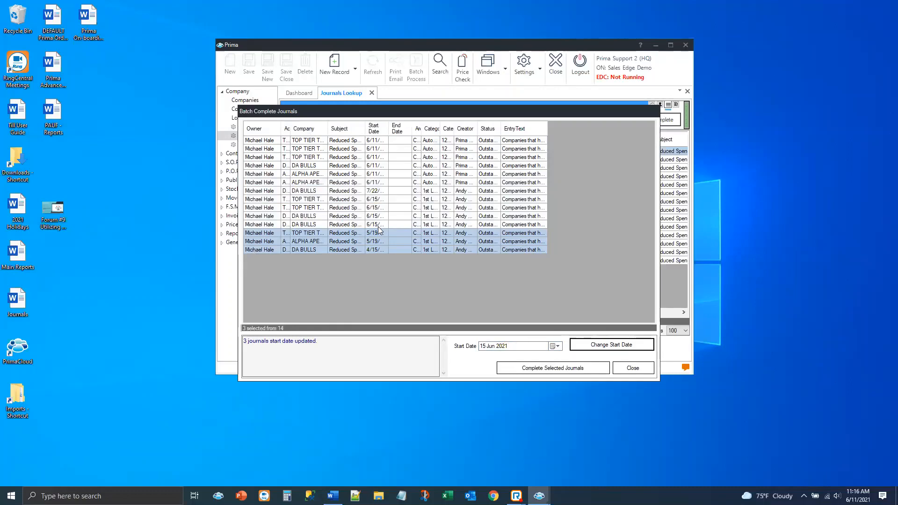
left_click(632, 367)
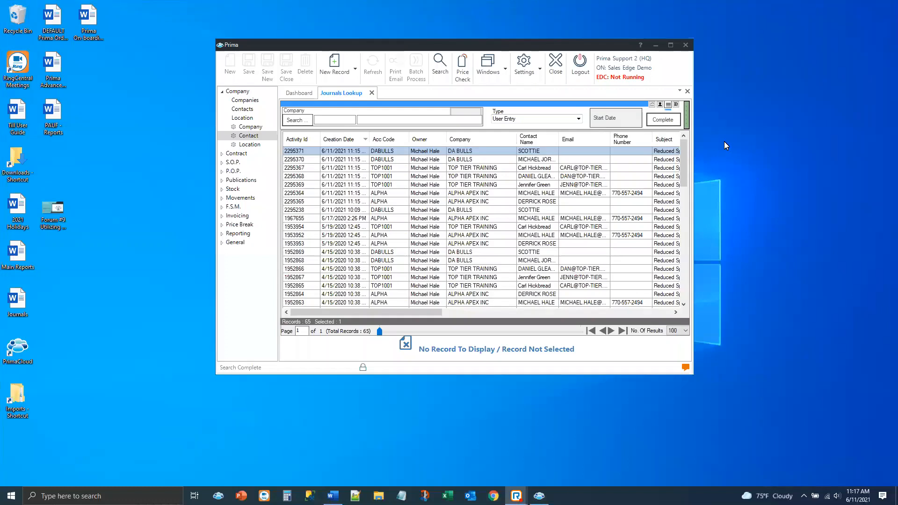
Maximize the window, open the Contacts Grid Manager and choose the CRM query for total spend after a minimum prior spend
left_click(670, 45)
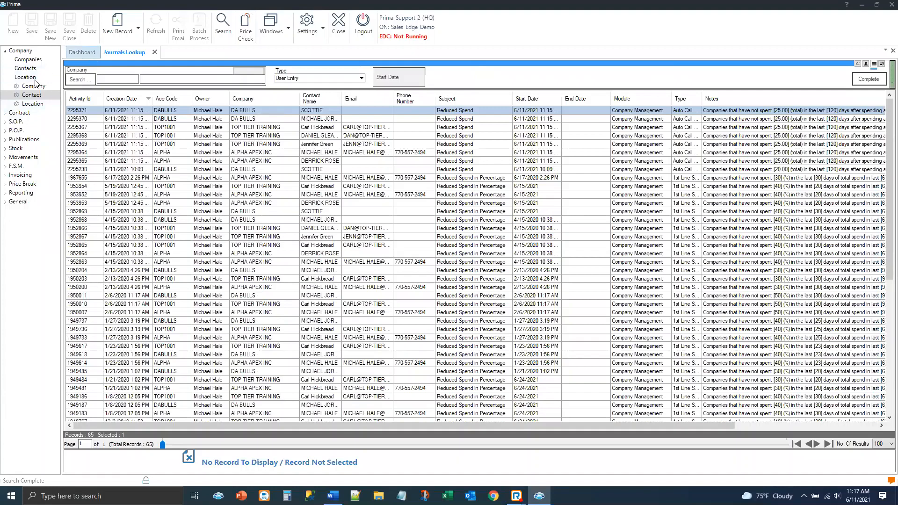
left_click(25, 96)
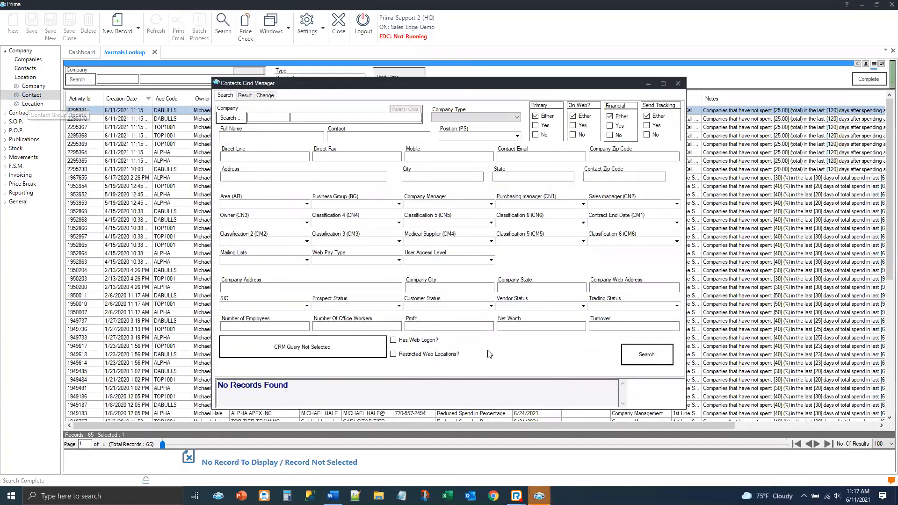
left_click(274, 350)
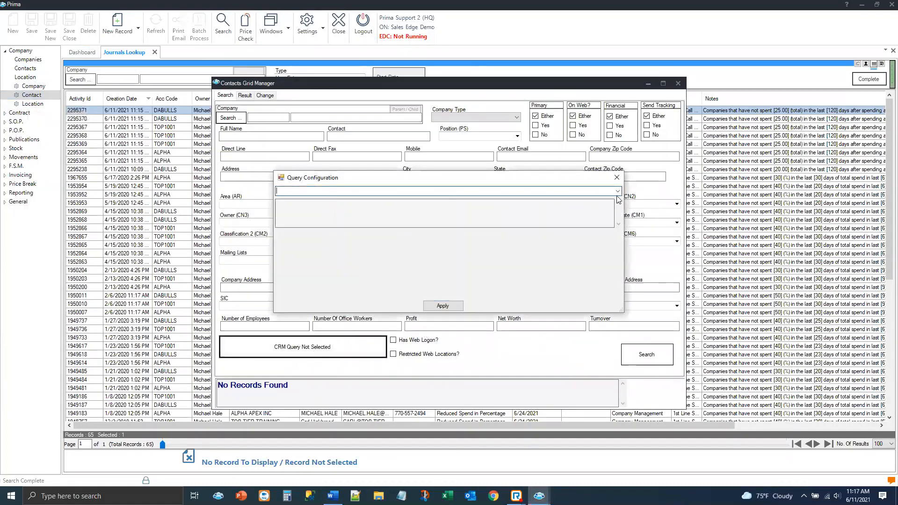
left_click(618, 191)
left_click(394, 206)
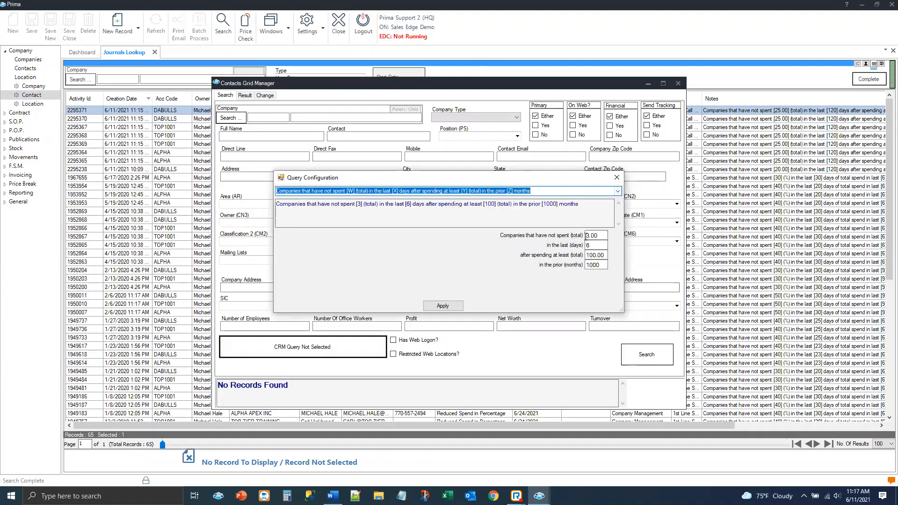
Set the query to under 25 spent in the last 120 days after at least 25 in the prior 24 months, apply it and search contacts
left_click(603, 236)
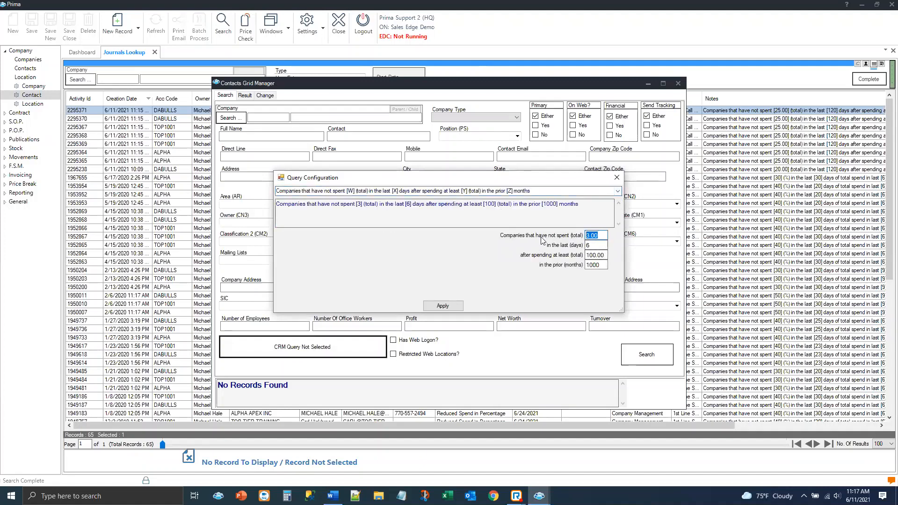
type("25")
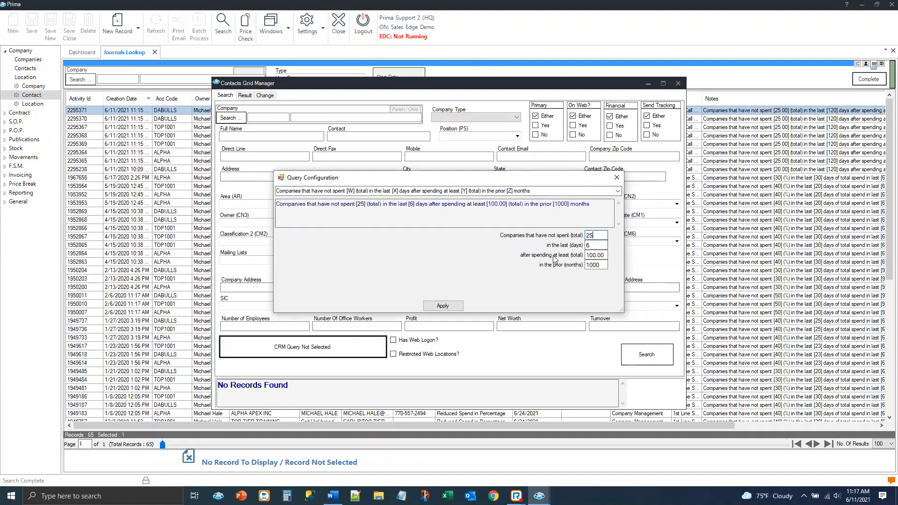
left_click(590, 243)
type("120")
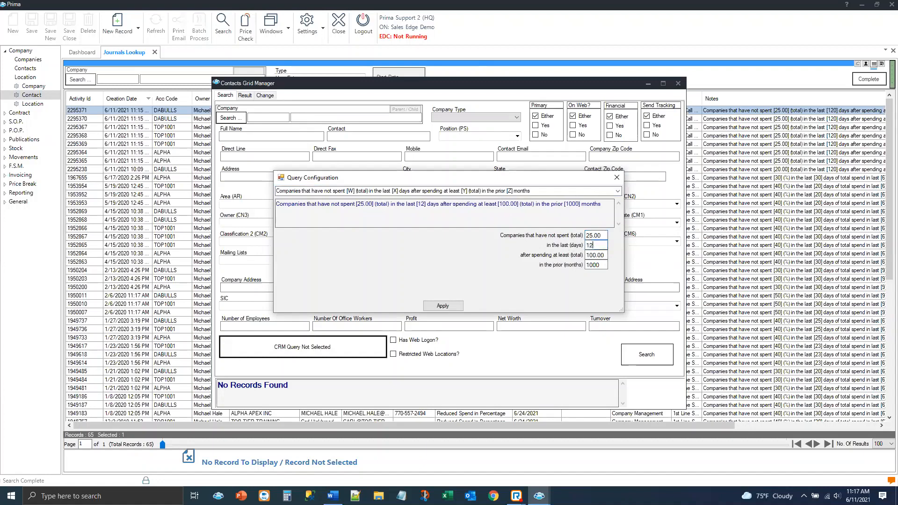
left_click(604, 254)
type("25")
key("Tab")
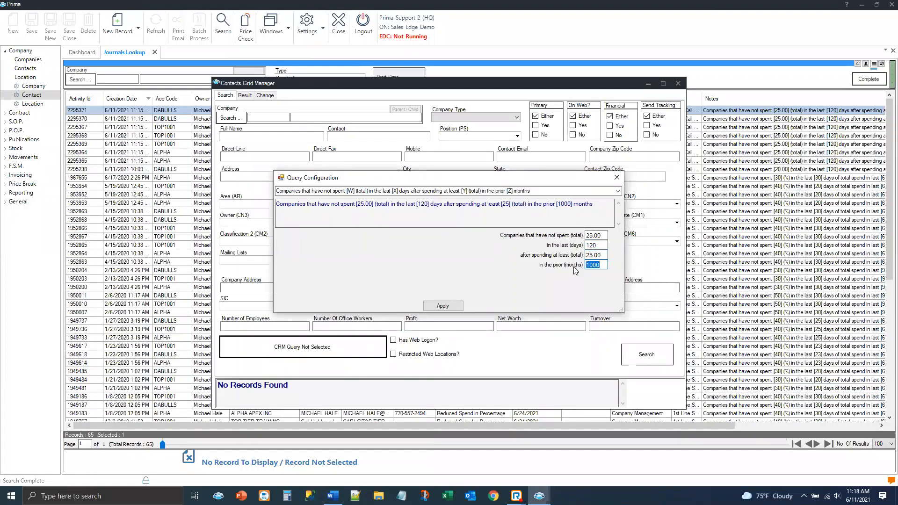
type("24")
left_click(442, 307)
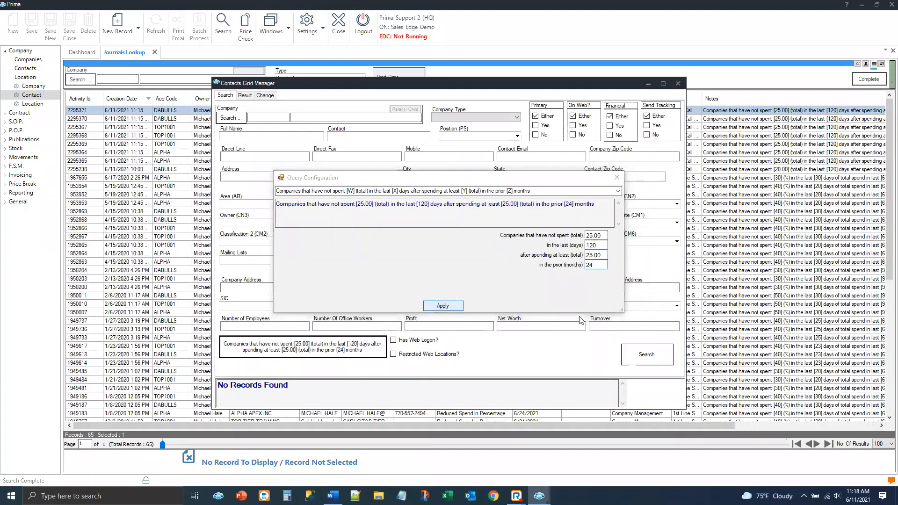
left_click(629, 353)
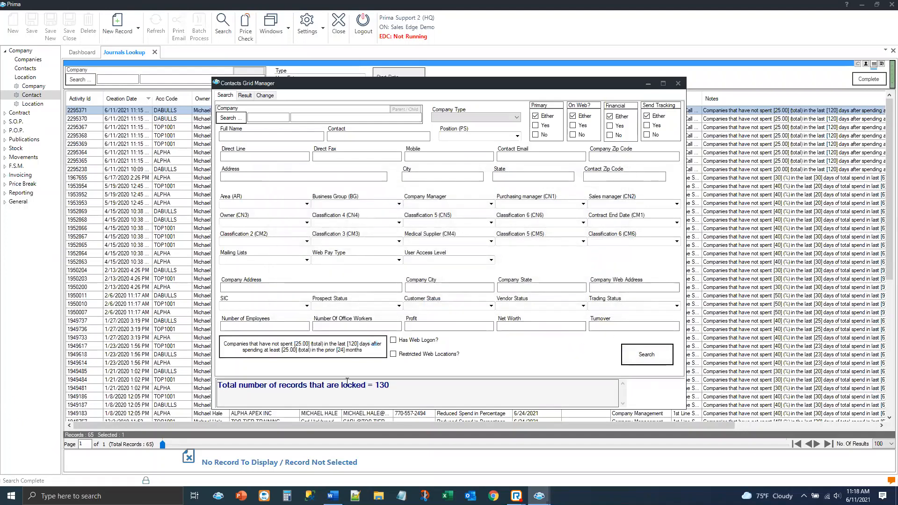
Review the bulk change settings and the row selection and removal options for the found contacts
left_click(265, 96)
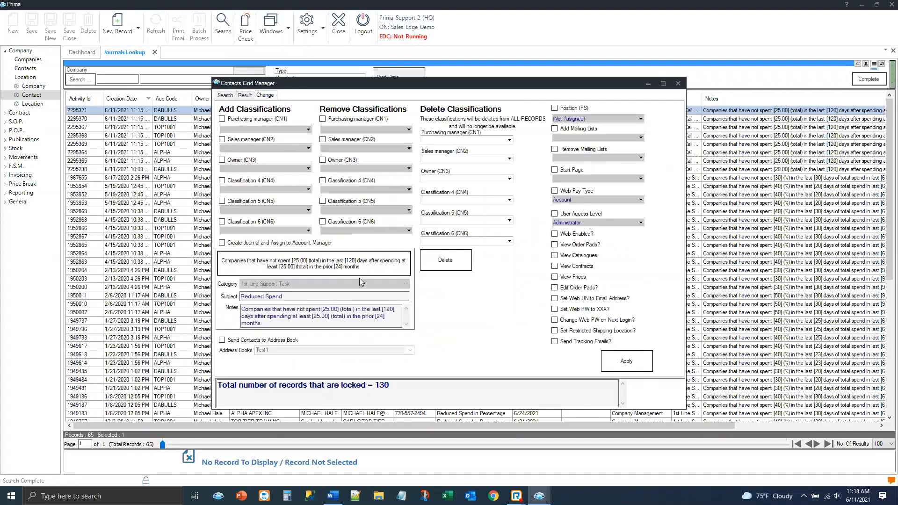
left_click(241, 96)
right_click(367, 218)
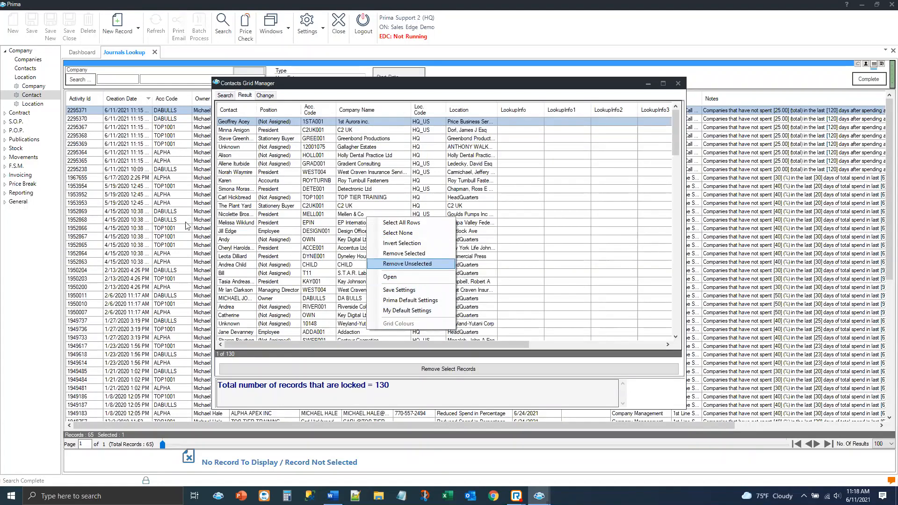
Enable sending the found contacts to an address book, view the available address books and close the Contacts Grid Manager without applying
left_click(264, 96)
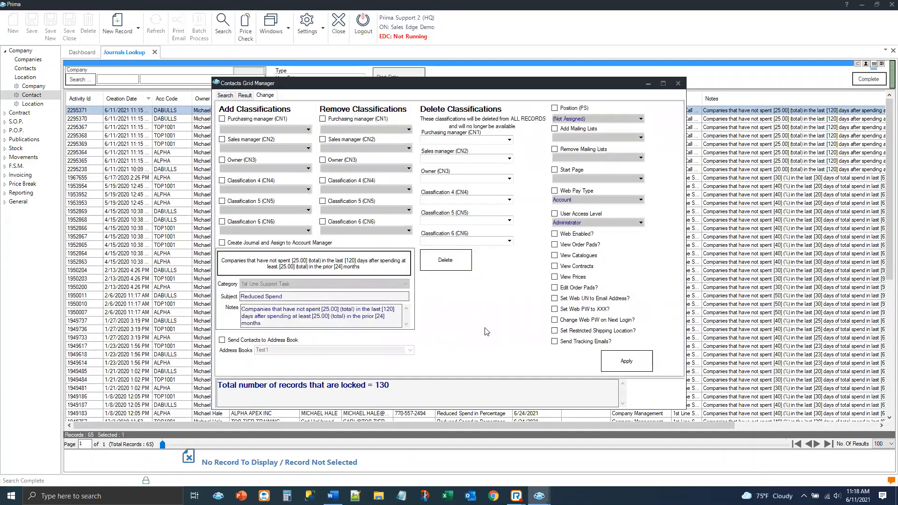
left_click(221, 340)
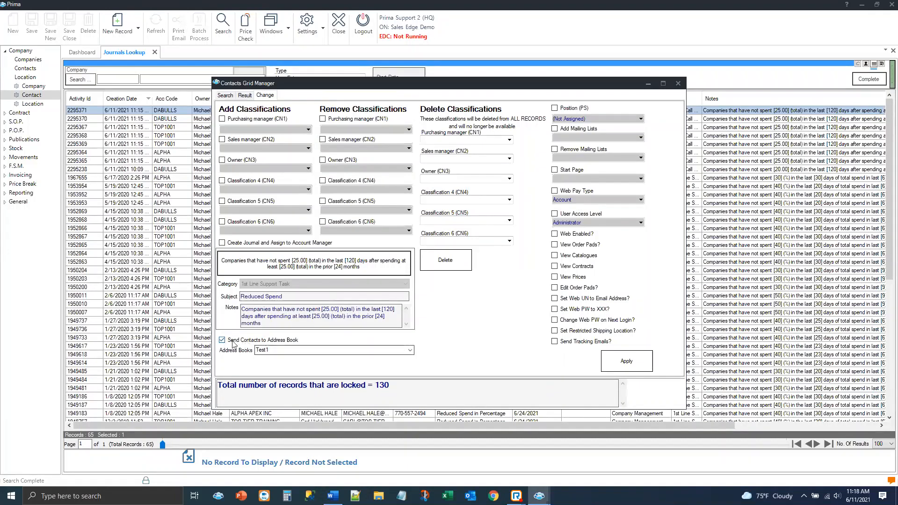
left_click(410, 350)
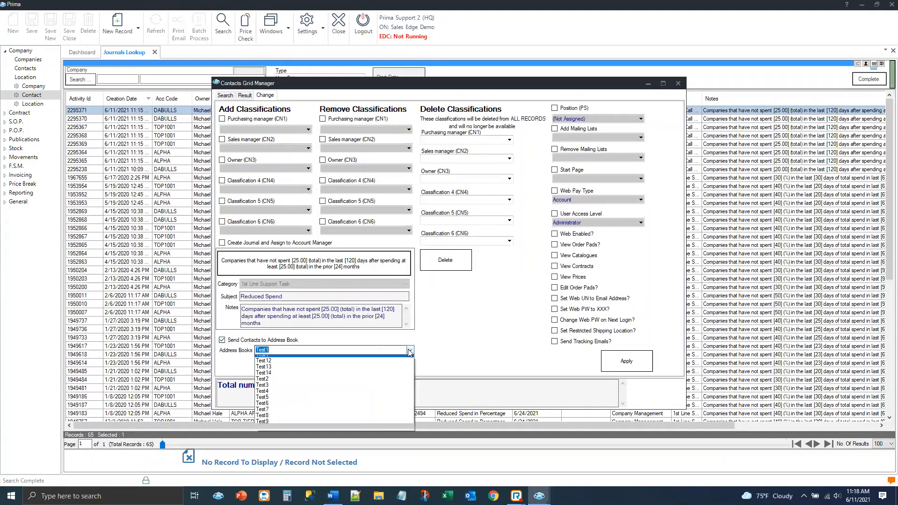
left_click(473, 345)
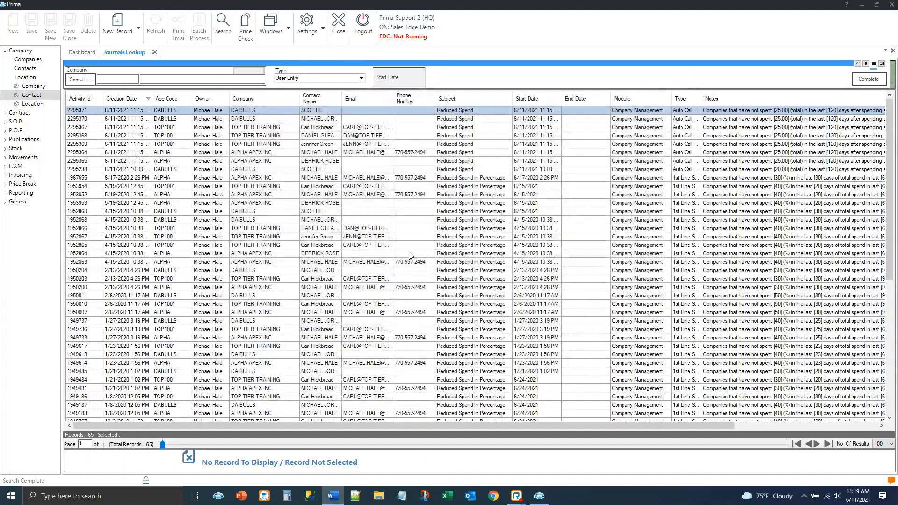
Export the journals list to an Advanced Reporting spreadsheet and start its Excel Workbook export, closing both without saving
right_click(376, 252)
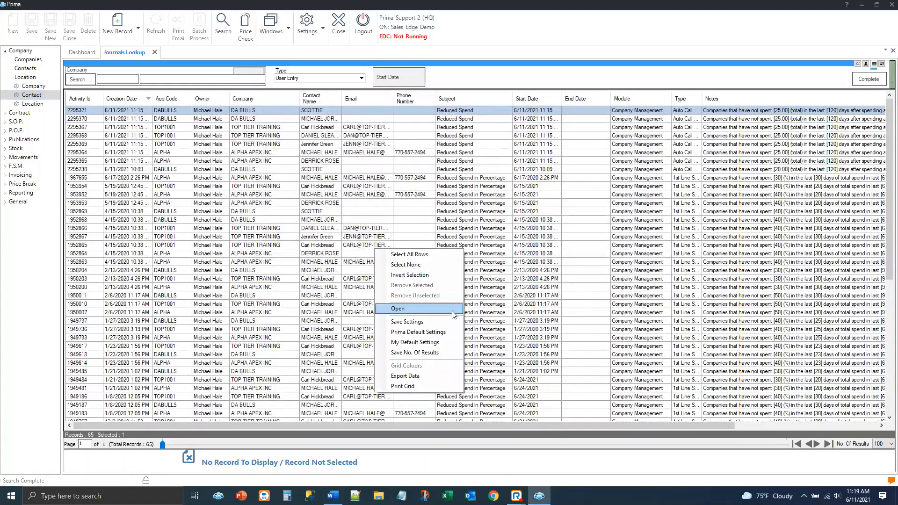
left_click(442, 376)
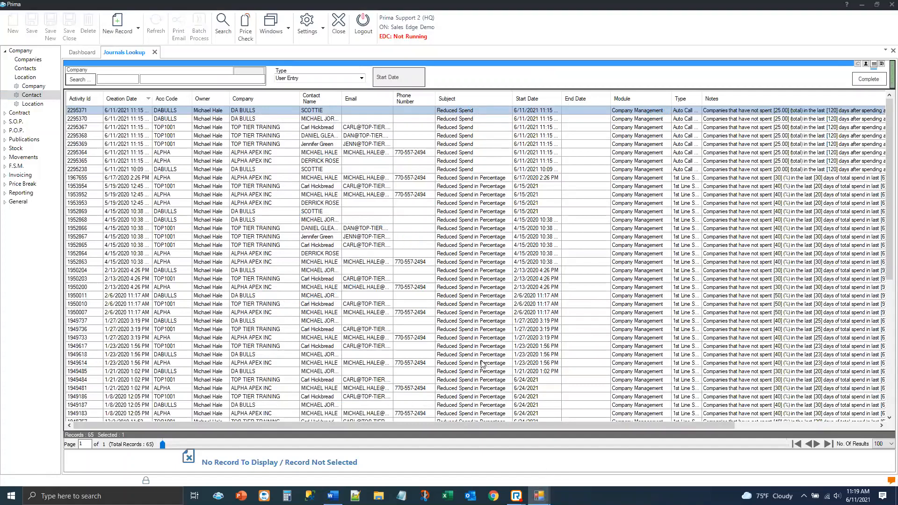
mouse_move(540, 496)
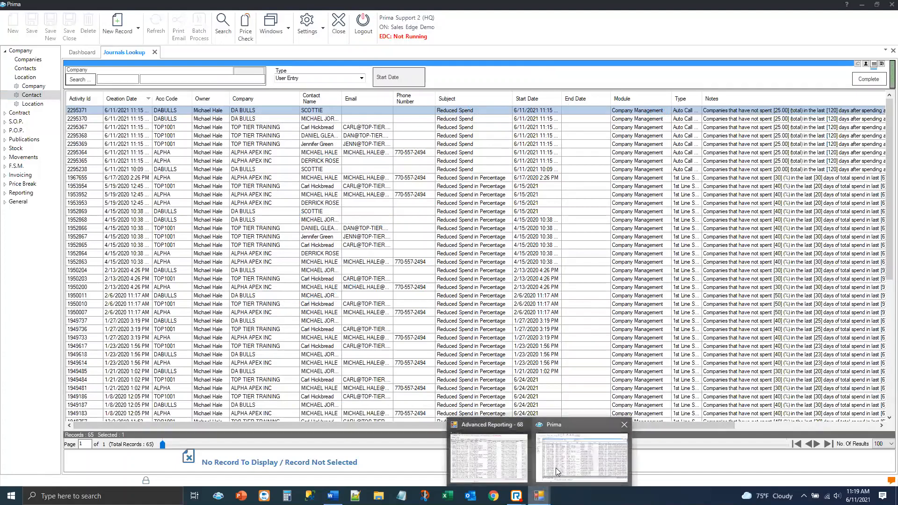
left_click(507, 468)
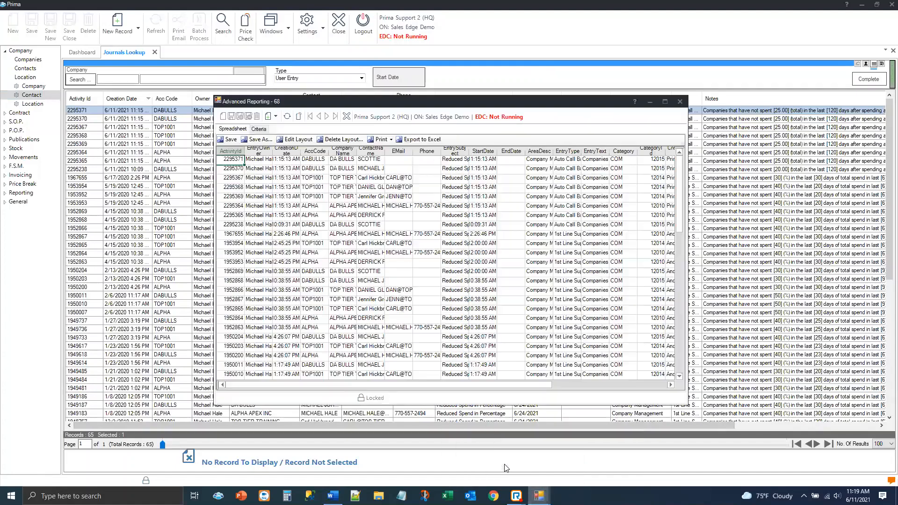
left_click(423, 140)
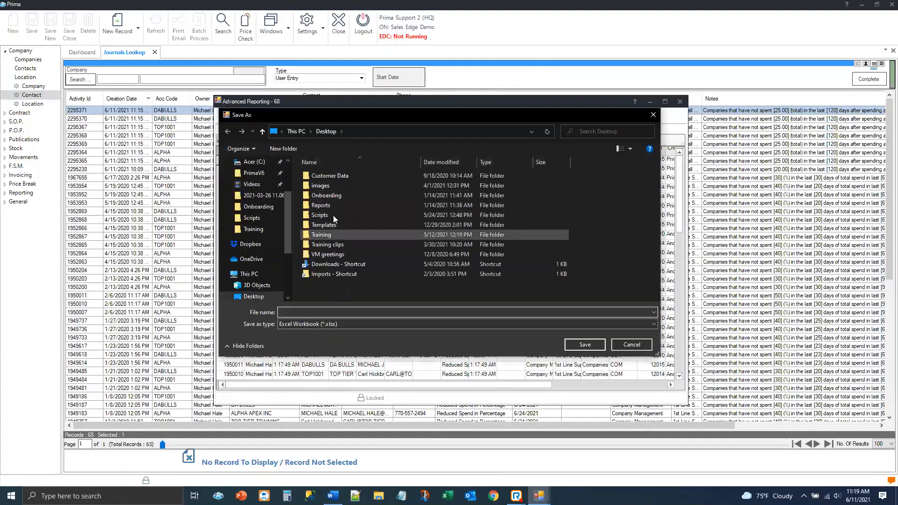
left_click(629, 345)
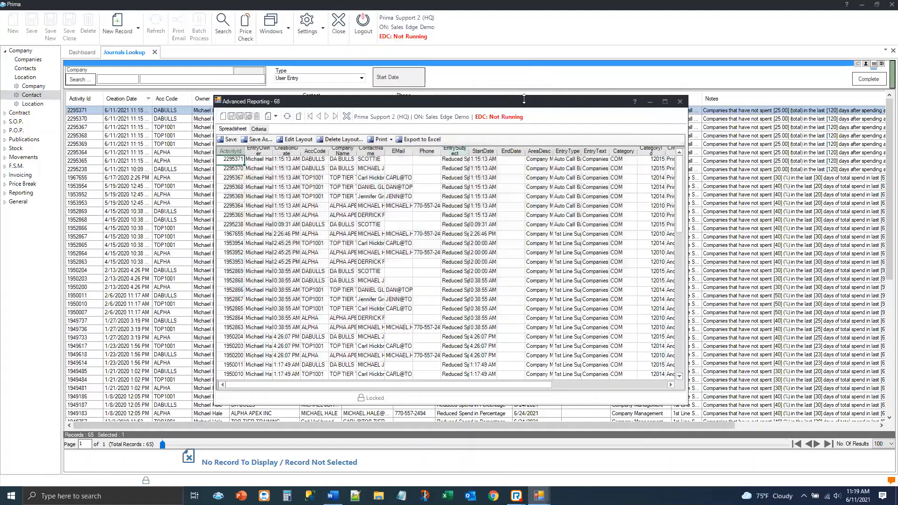
left_click(680, 101)
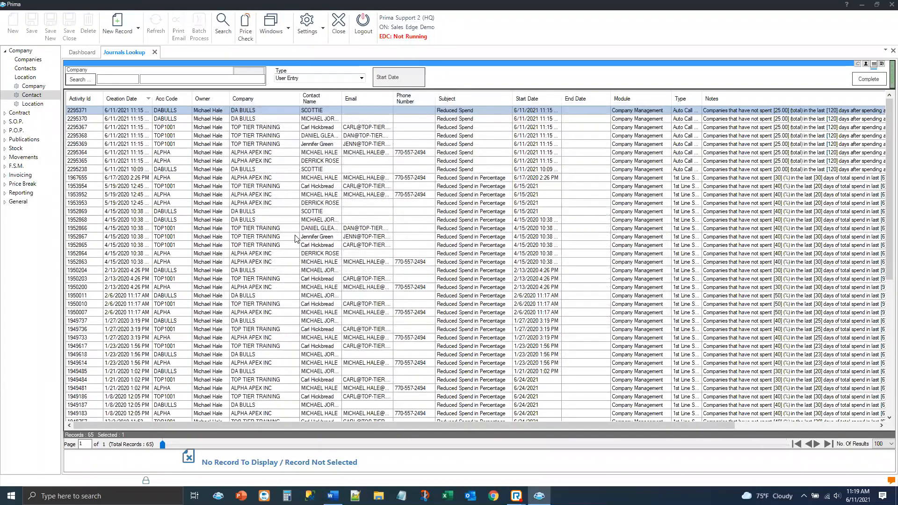
Reopen the Journals Lookup and search for System Entry journals only
key("XF86AudioLowerVolume")
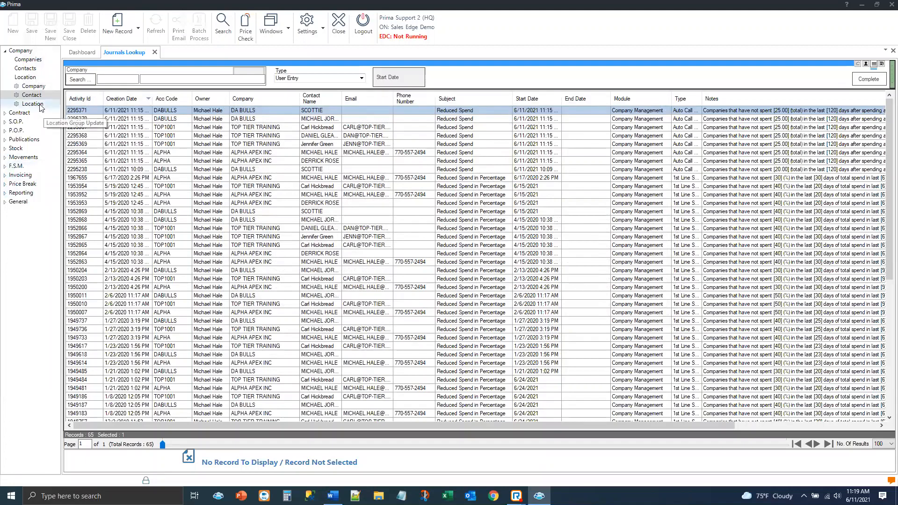
left_click(153, 53)
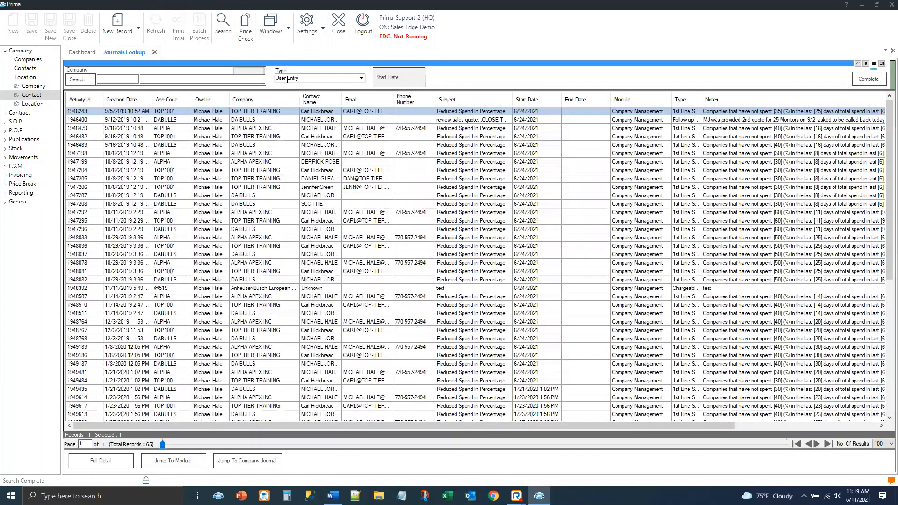
left_click(362, 79)
left_click(362, 78)
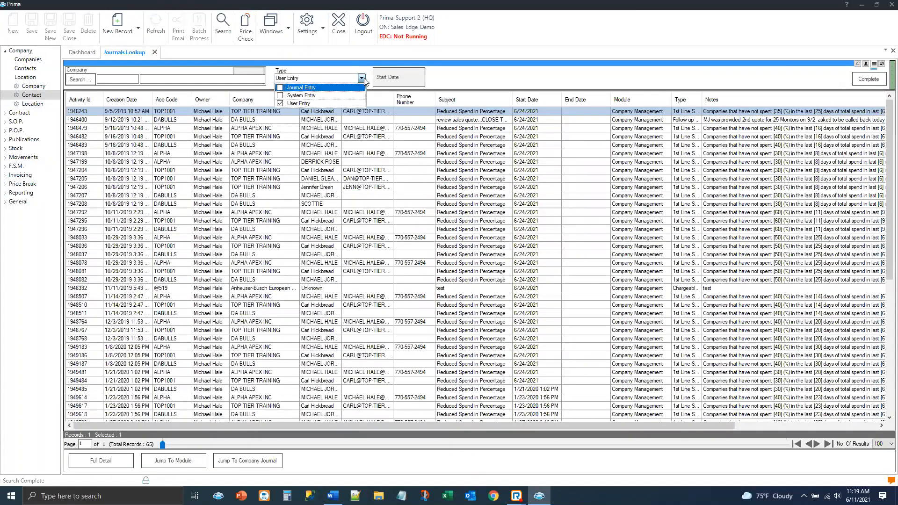
left_click(280, 96)
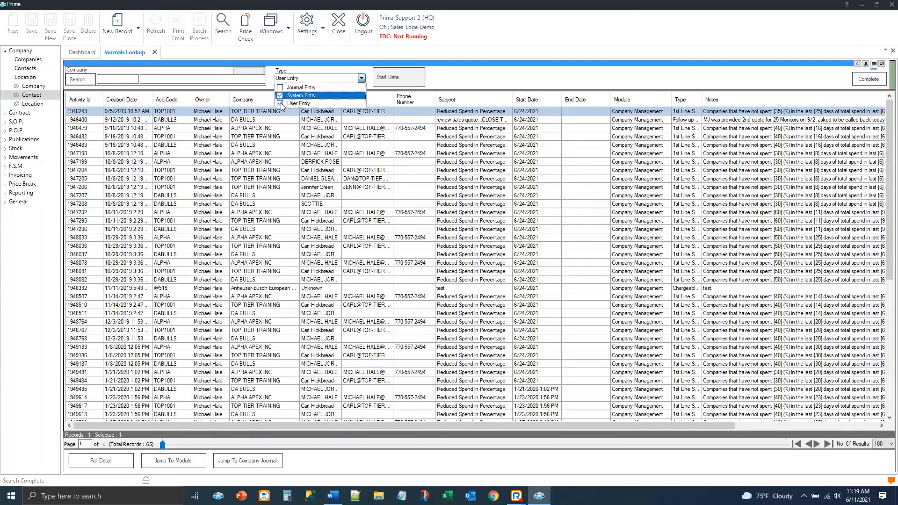
left_click(280, 103)
left_click(219, 29)
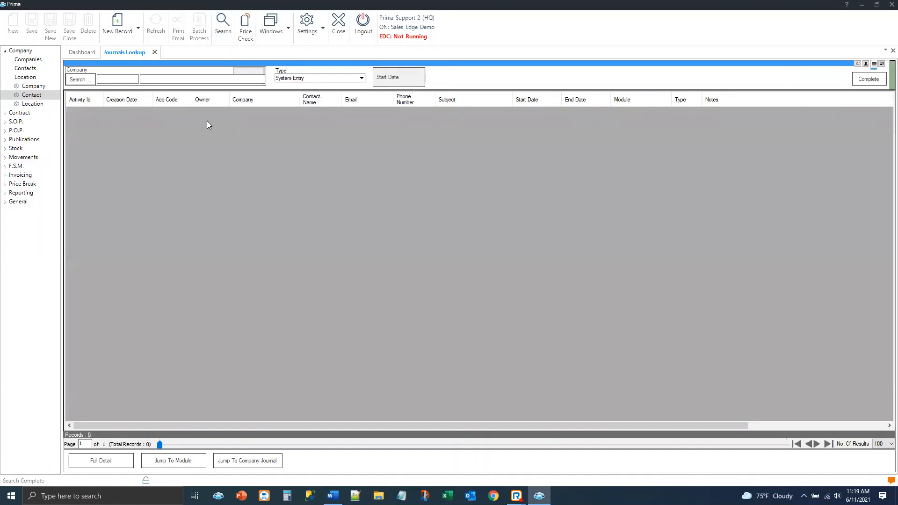
Search the journals with no type filter, view the details of the second listed journal and close them
left_click(343, 79)
left_click(344, 81)
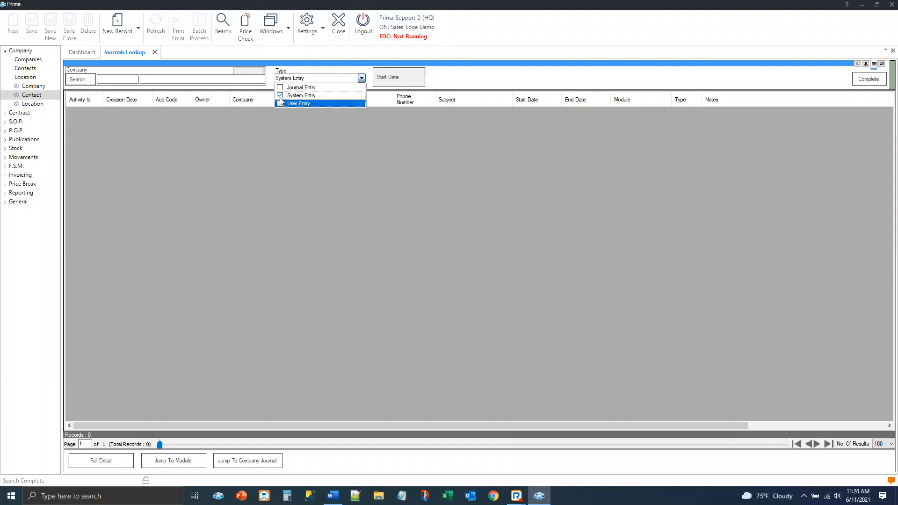
left_click(223, 24)
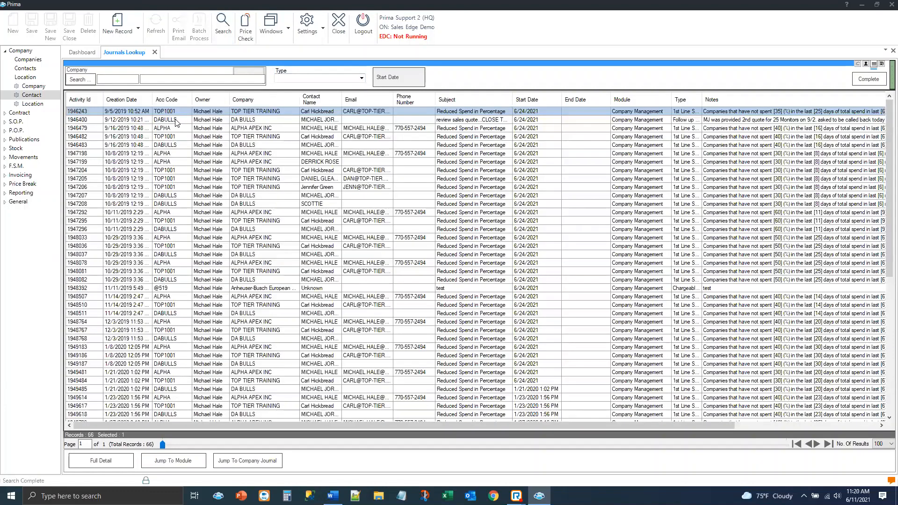
left_click(177, 121)
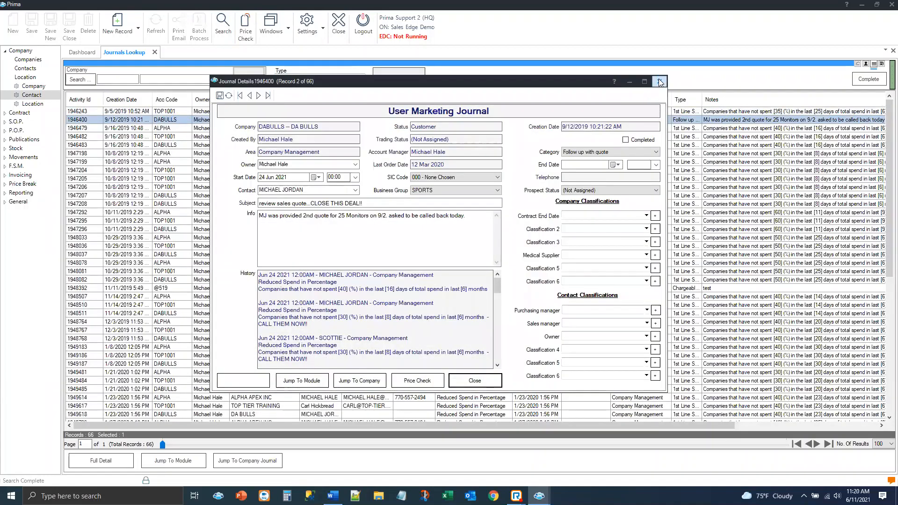
left_click(660, 82)
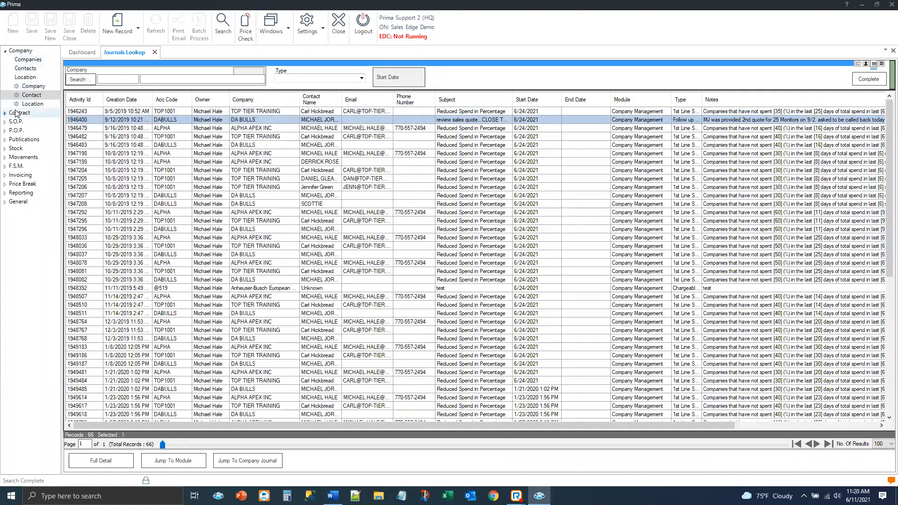
Open the Sales Quote Lookup, search for all quotes and open the first listed quote
left_click(15, 121)
left_click(23, 87)
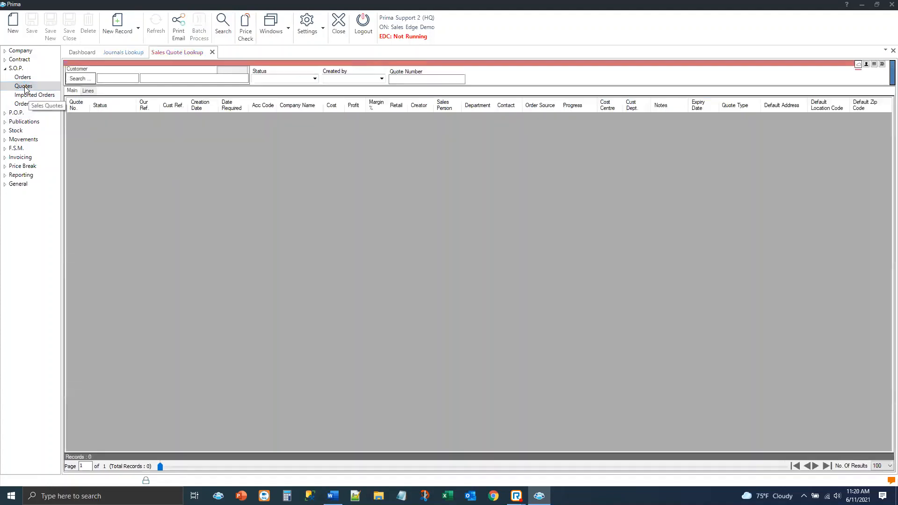
left_click(222, 29)
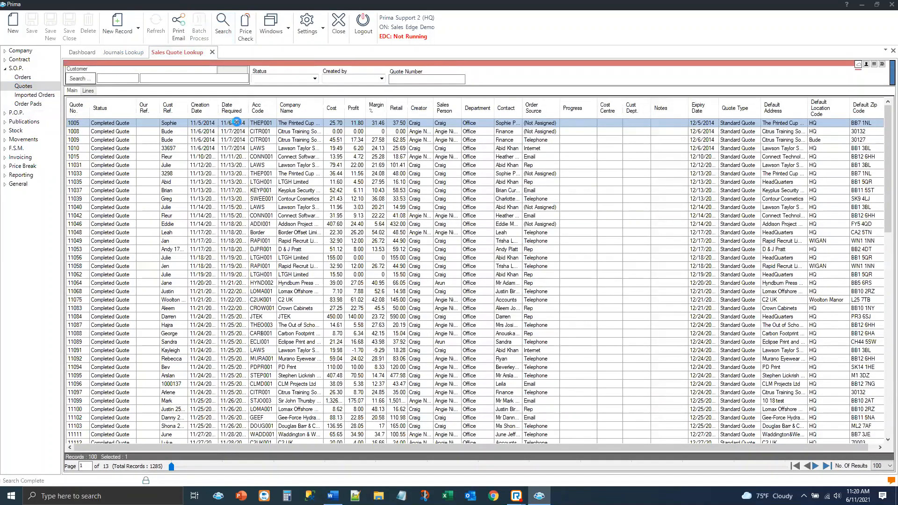
key("Return")
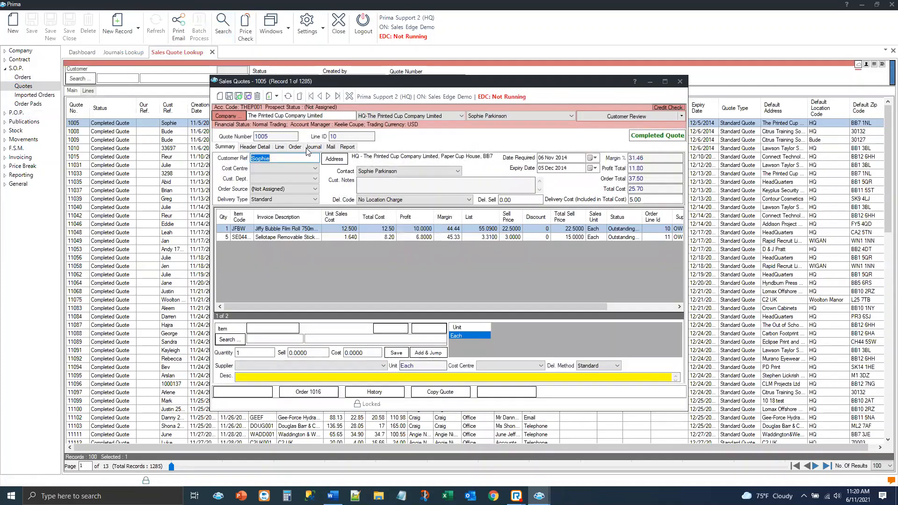
Show the program-generated journals of the open sales quote, then close the quote
left_click(311, 147)
left_click(284, 160)
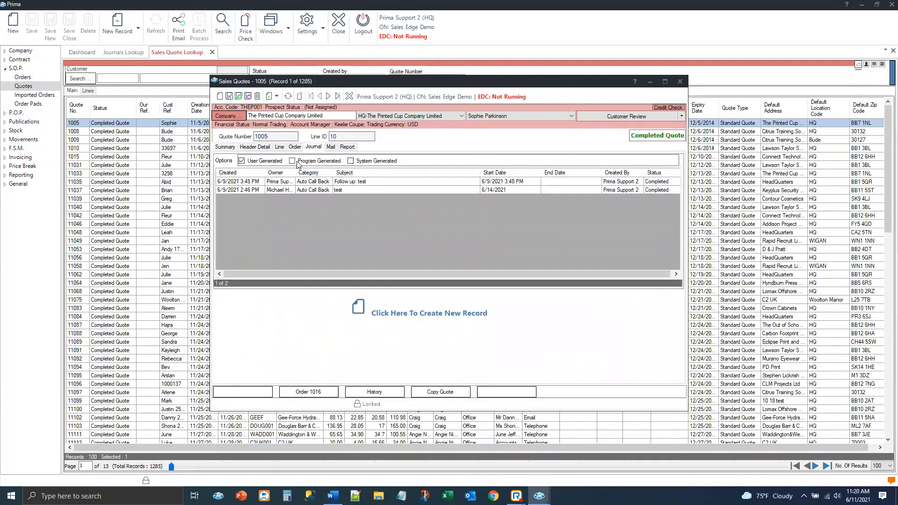
left_click(292, 160)
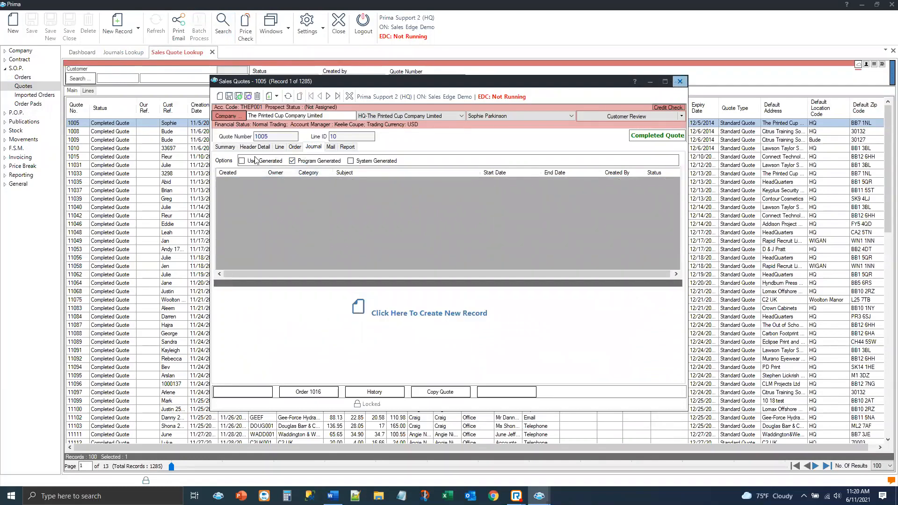
left_click(680, 83)
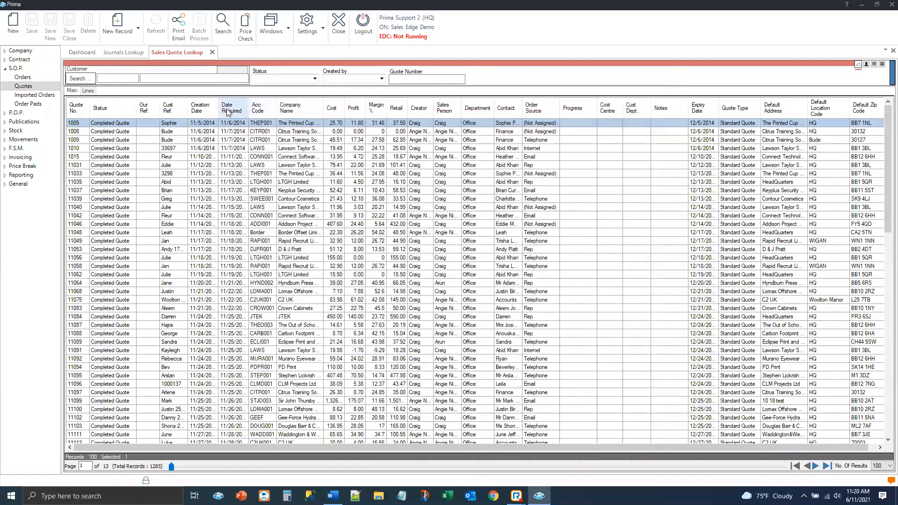
Sort the sales quotes by required date, newest first, and open the first listed quote
left_click(227, 110)
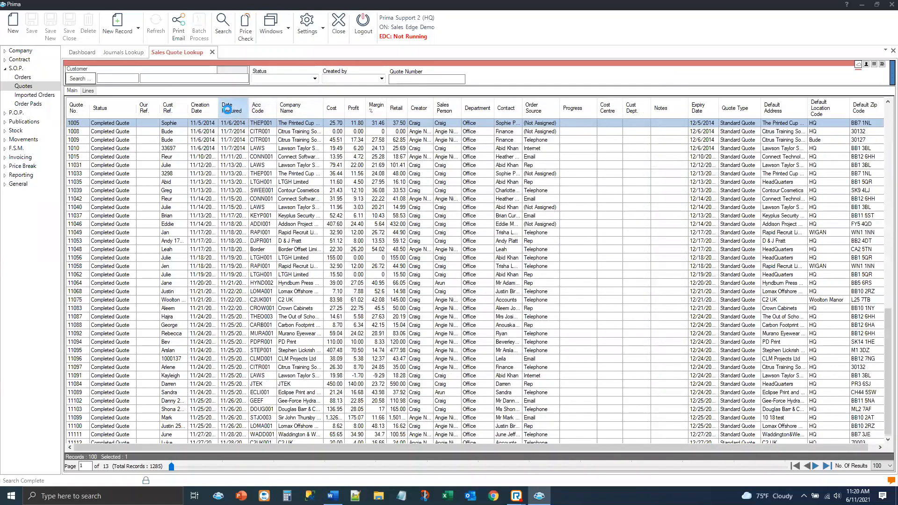
left_click(230, 114)
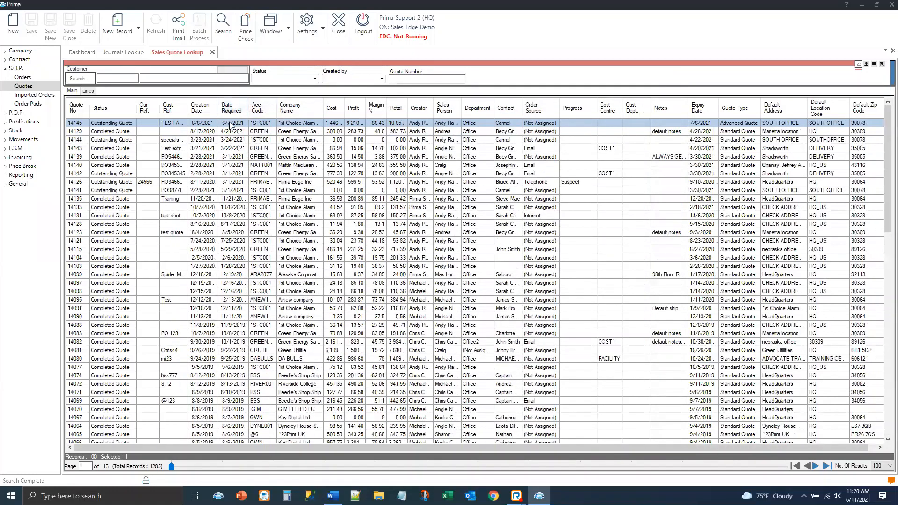
left_click(229, 122)
Open the fifth listed quote, show its program-generated journals and close that quote
left_click(117, 157)
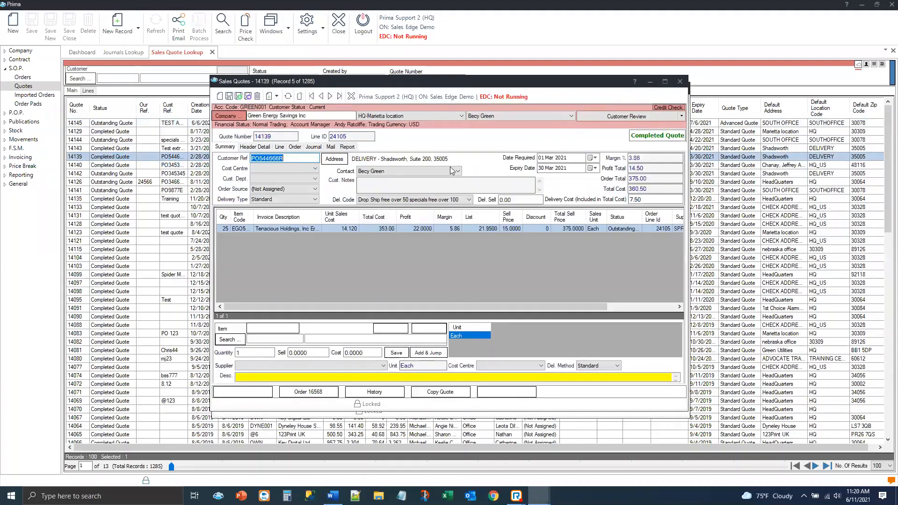
left_click(310, 147)
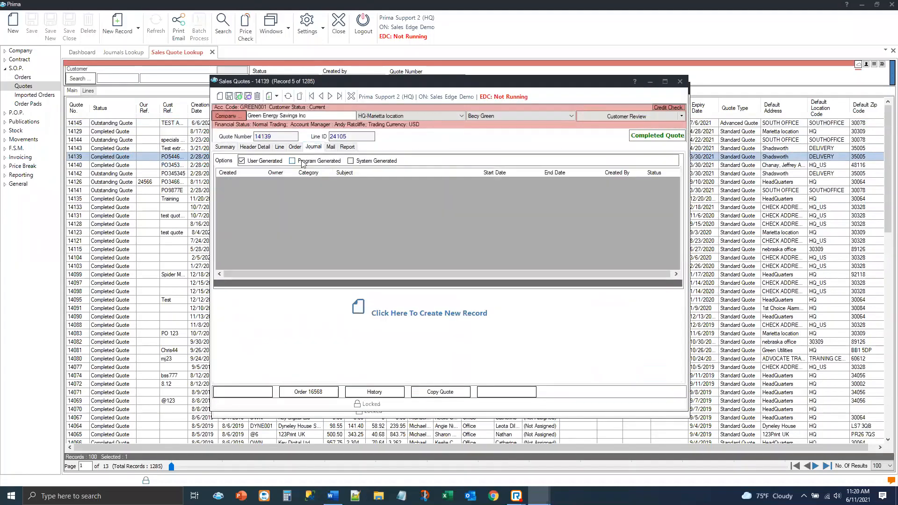
left_click(293, 160)
left_click(679, 83)
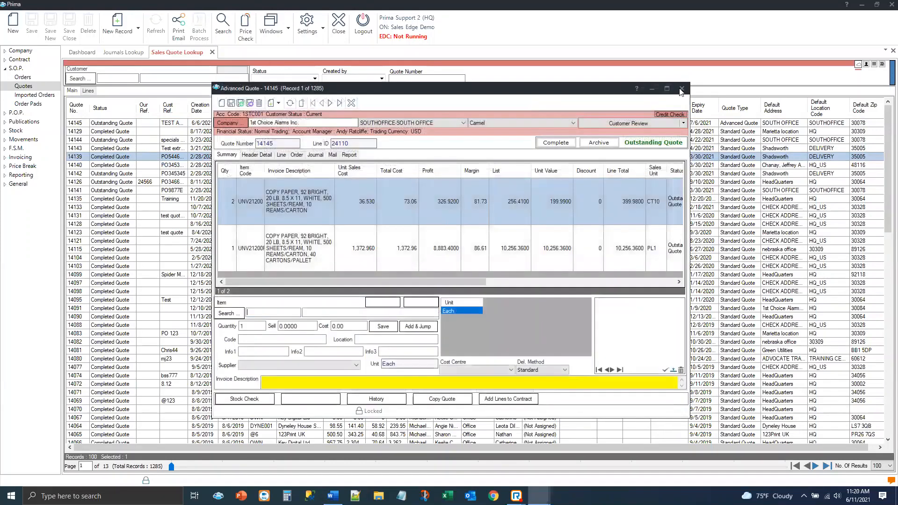
Show the 1st Choice Alarms advanced quote's program-generated journals, widen the Created By column, view both General Changes entries and close the quote
left_click(316, 155)
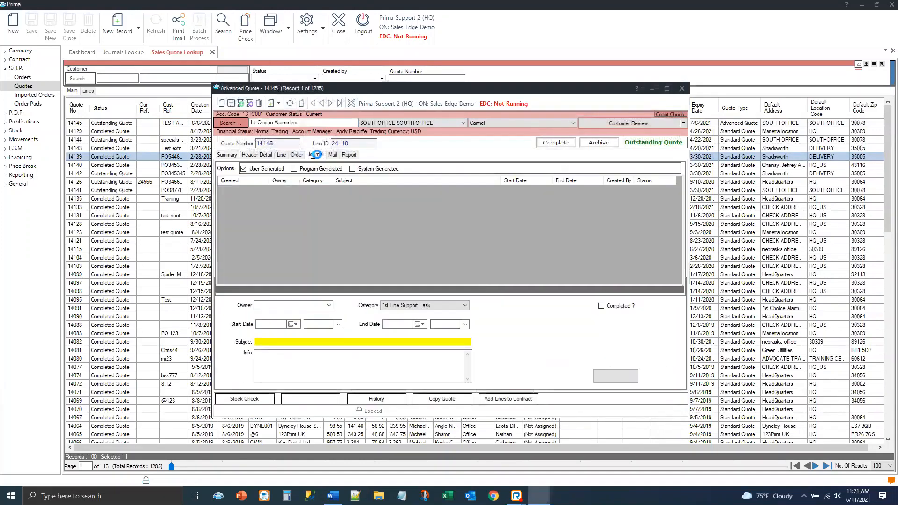
left_click(294, 169)
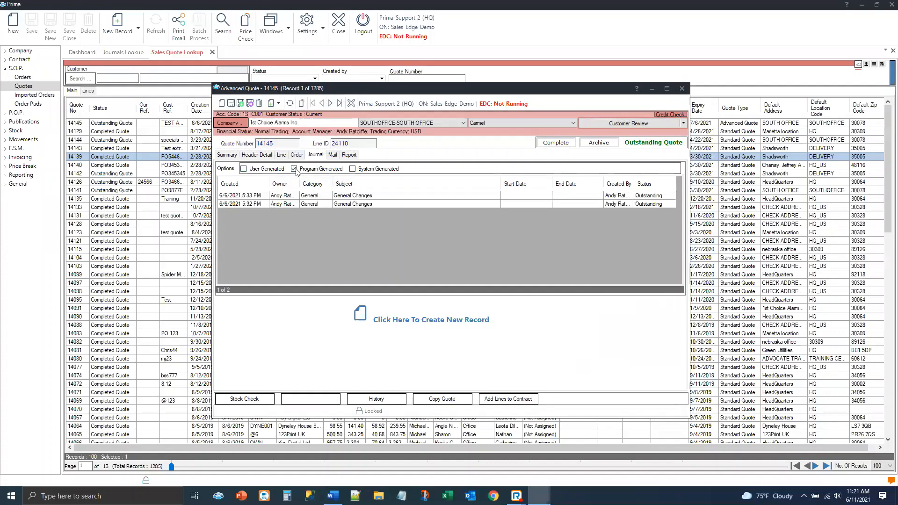
left_click(253, 198)
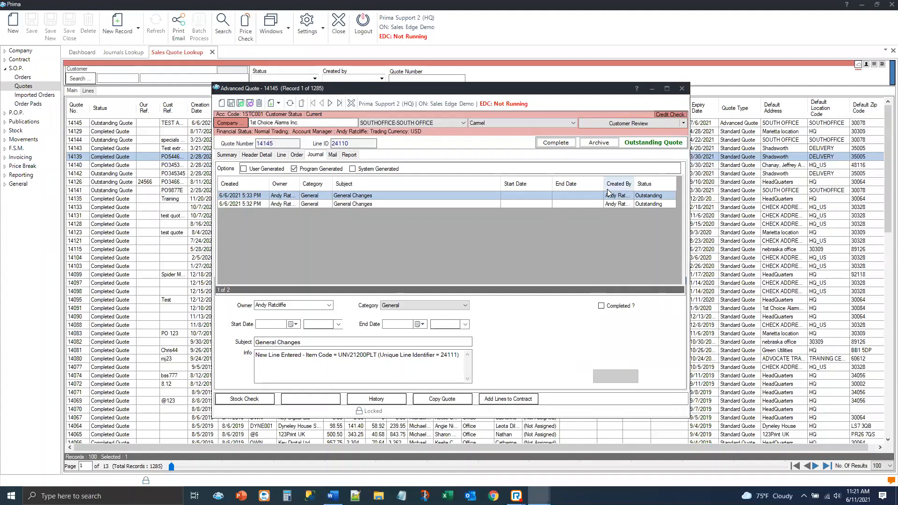
double_click(634, 185)
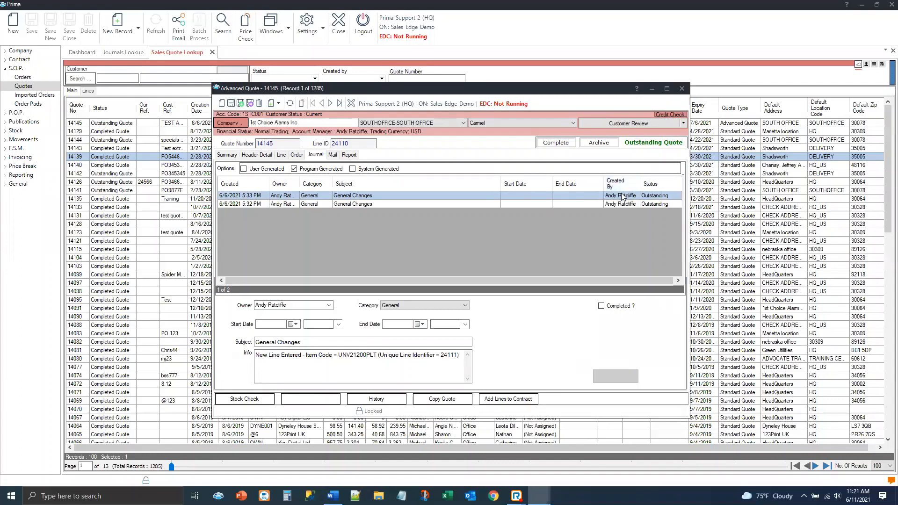
left_click(247, 205)
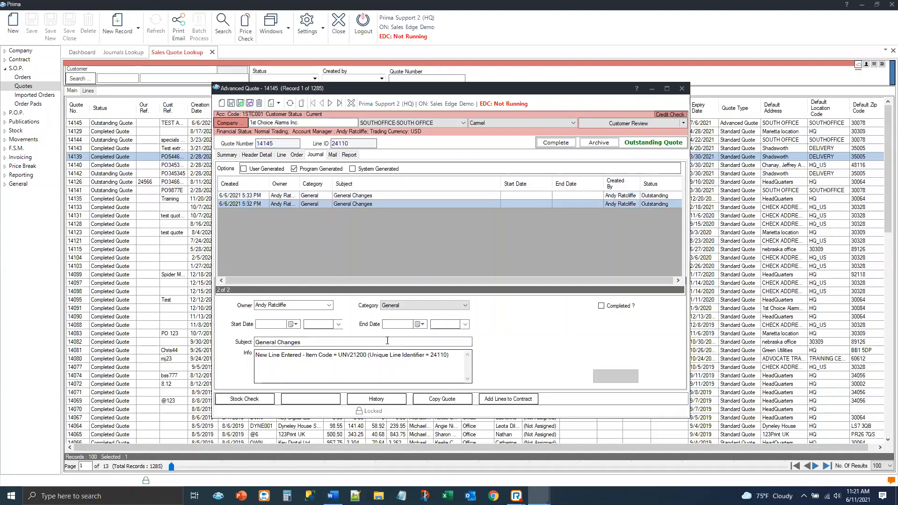
left_click(682, 89)
Open the sixth listed quote, check its journals for program-generated entries and close it
left_click(119, 166)
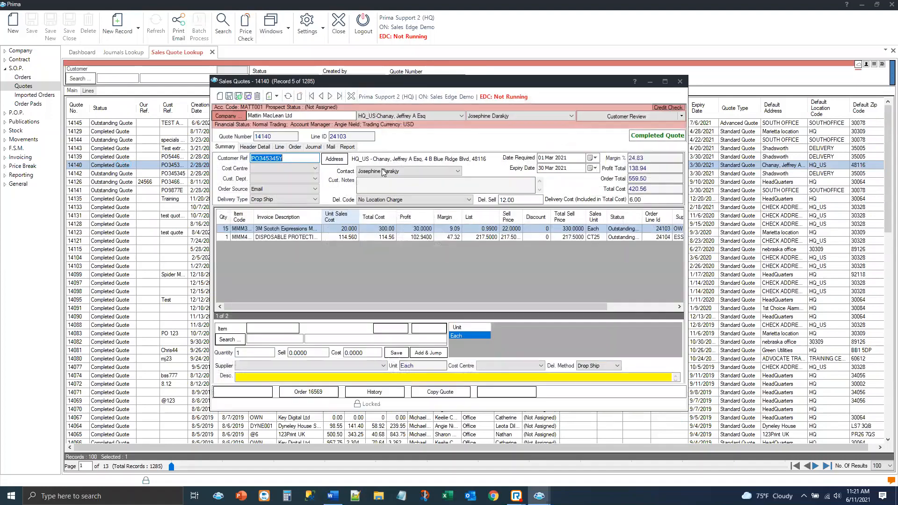
left_click(314, 147)
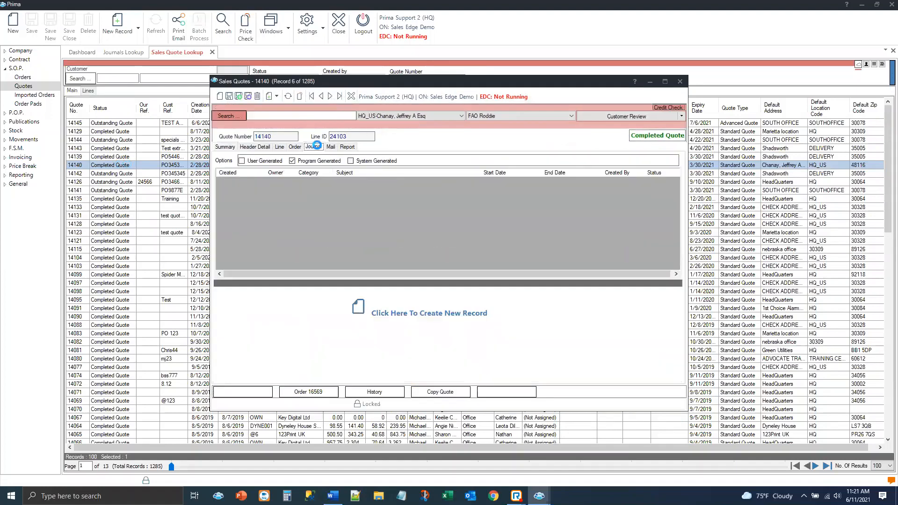
left_click(300, 162)
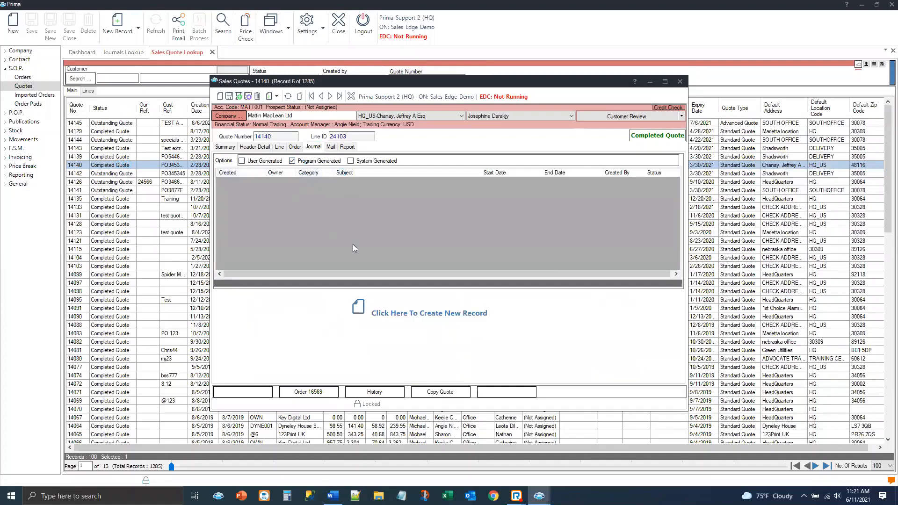
left_click(680, 81)
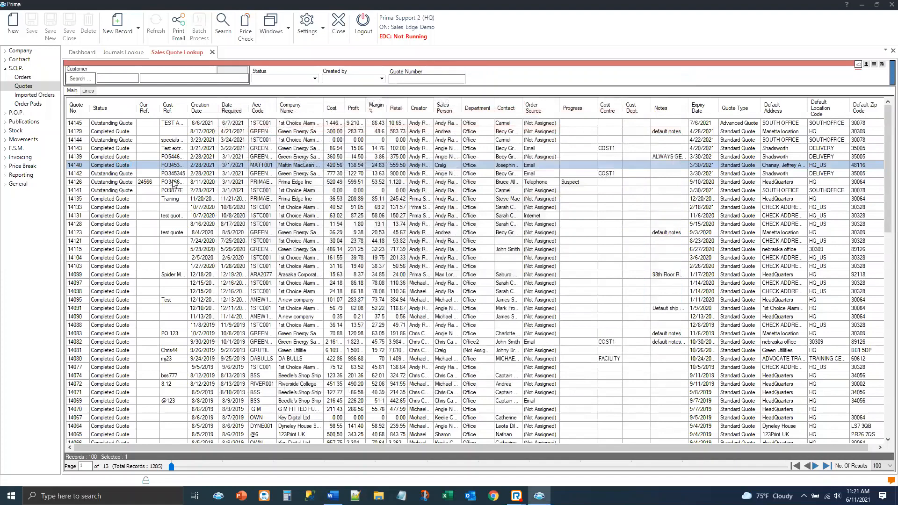
Open the second listed quote and show its program-generated journals
left_click(144, 133)
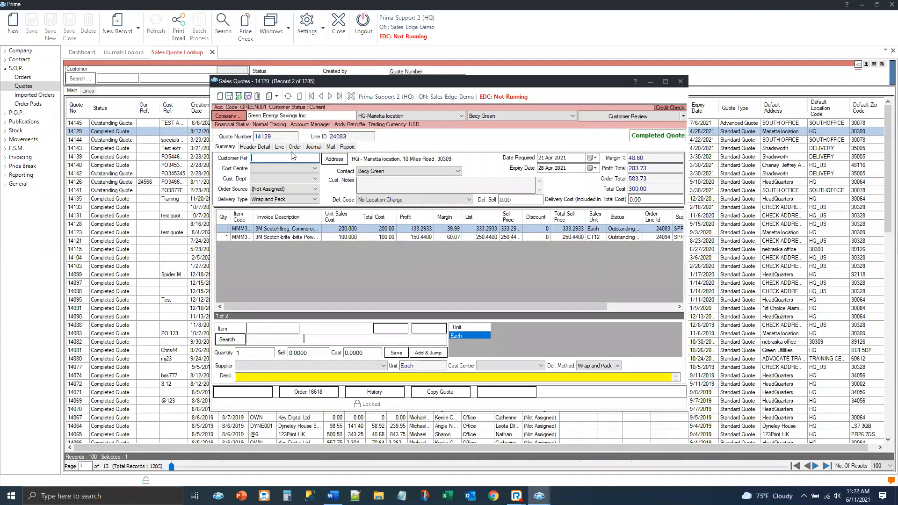
left_click(313, 147)
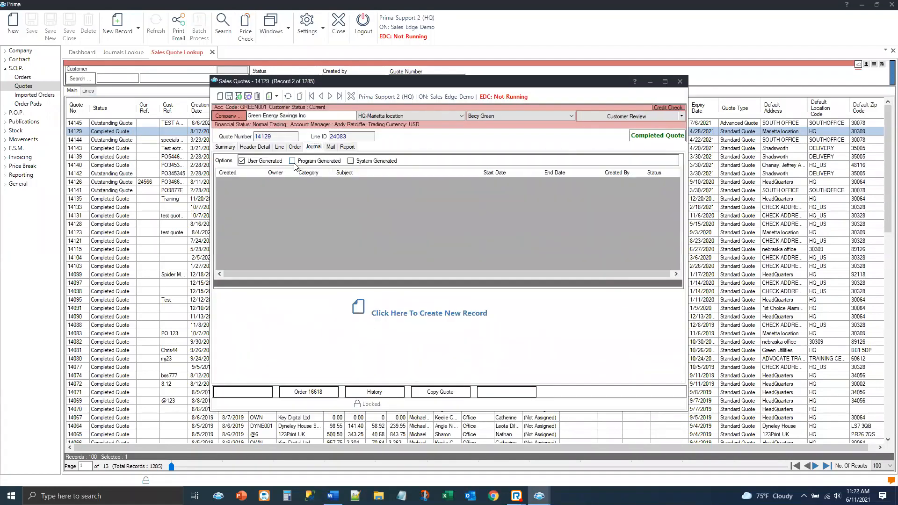
left_click(292, 161)
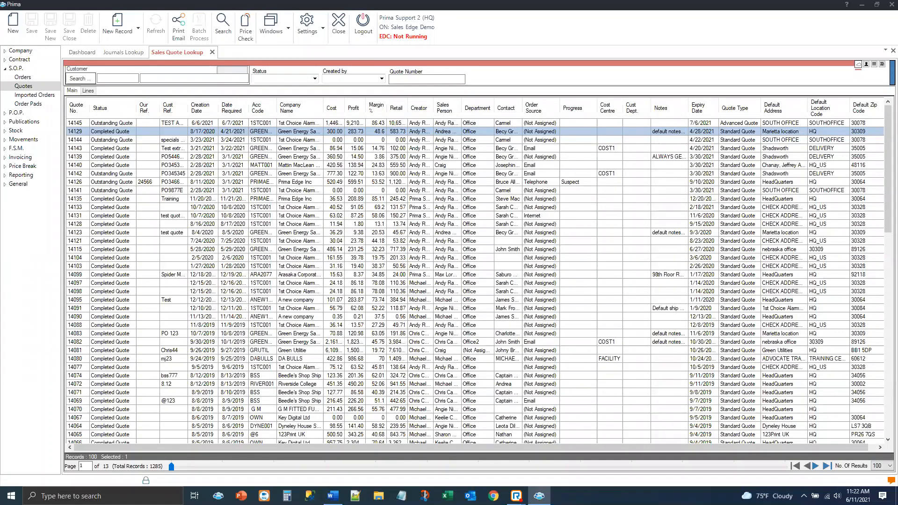
Open the Sales Order Lookup and search for orders with the Authorised status
left_click(42, 78)
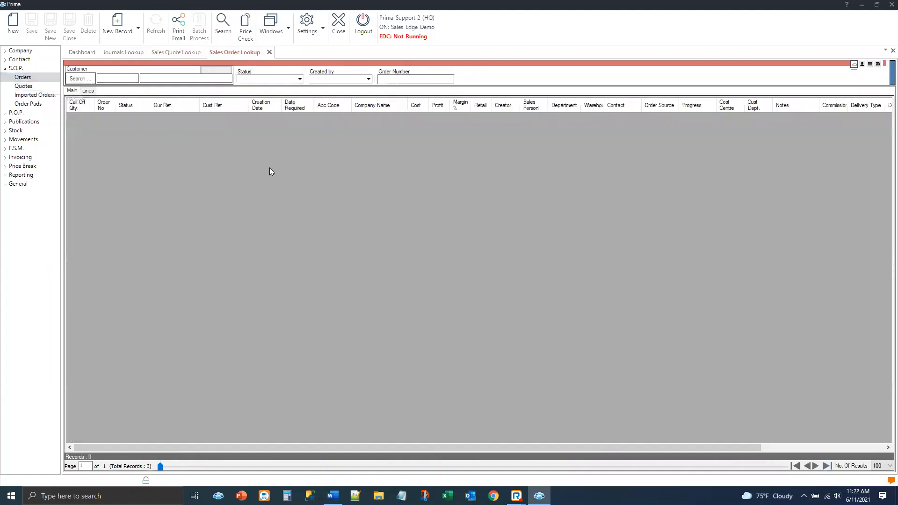
left_click(300, 79)
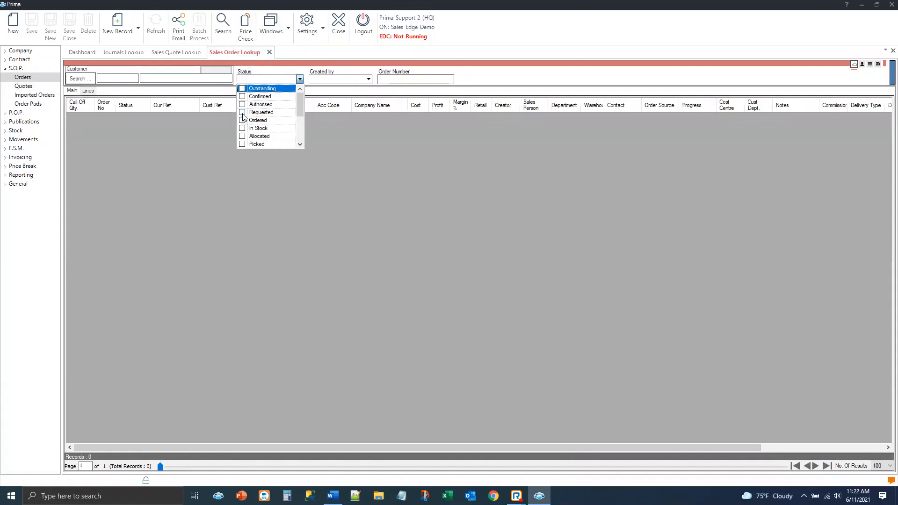
left_click(243, 105)
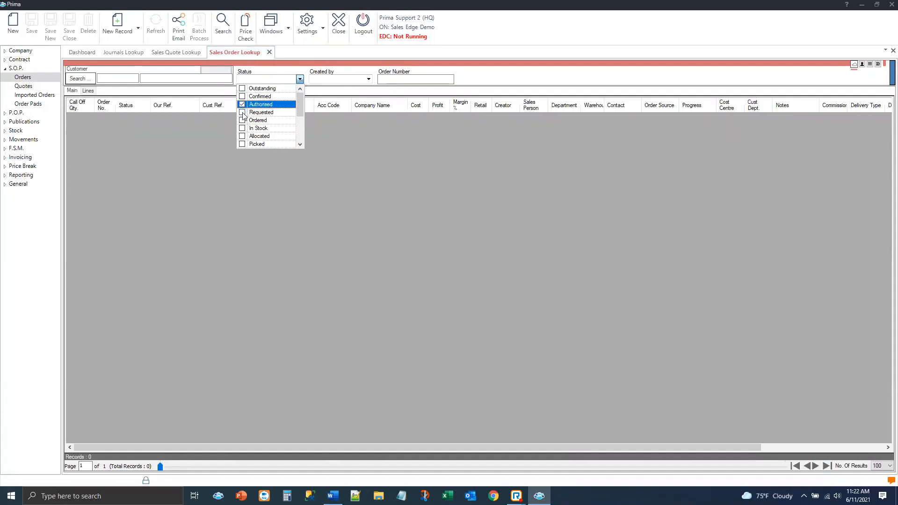
left_click(218, 26)
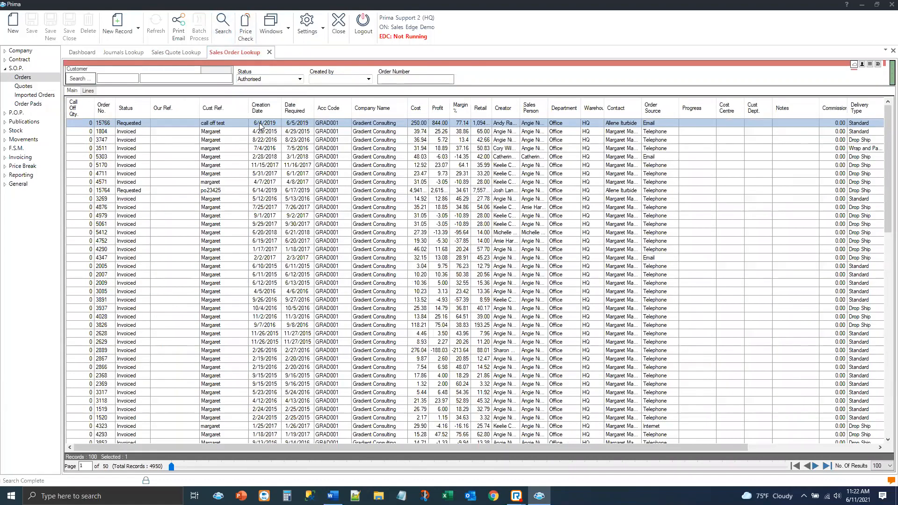
Open the first listed Gradient Consulting sales order and show its program-generated journals
left_click(260, 123)
mouse_move(540, 496)
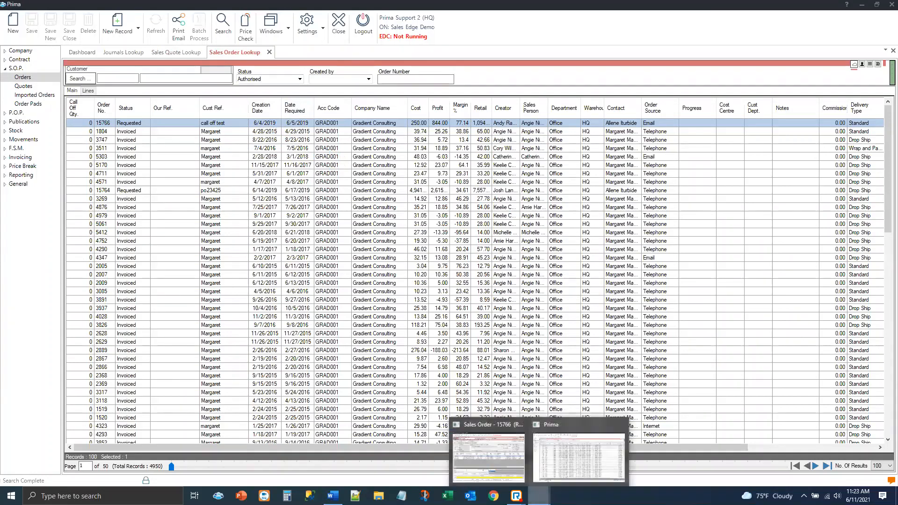
left_click(475, 451)
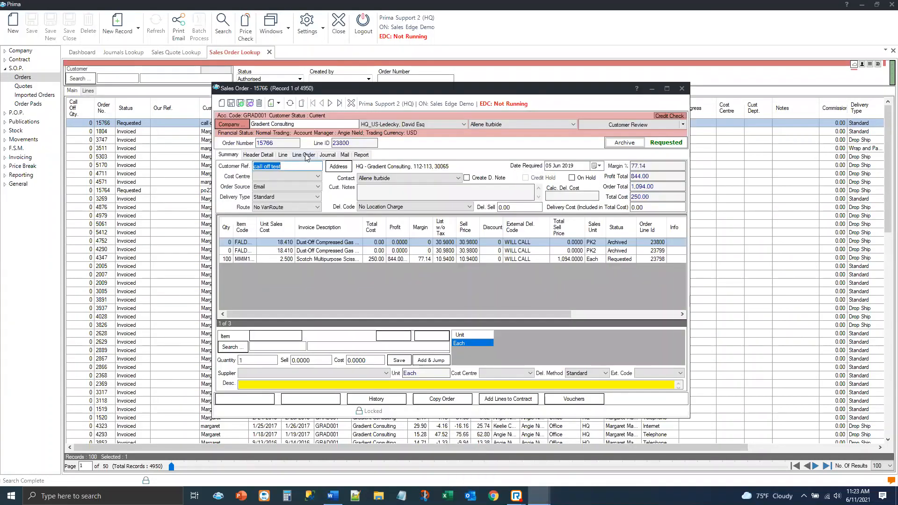
left_click(328, 155)
left_click(296, 169)
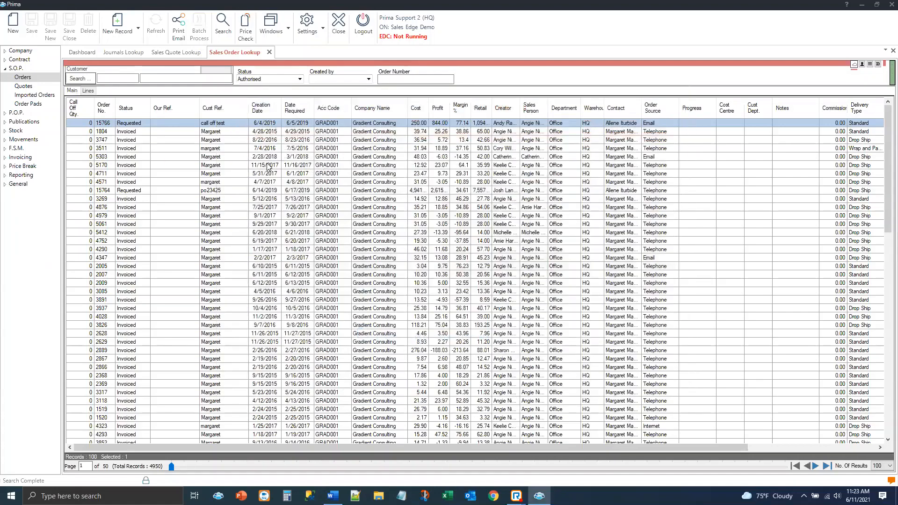
Sort the sales orders by creation date, newest first, and open the first listed order
left_click(271, 109)
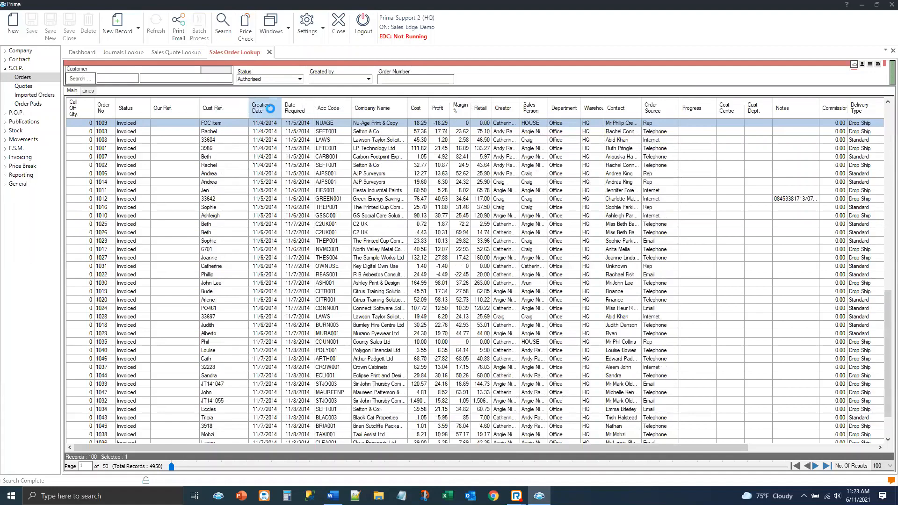
left_click(271, 109)
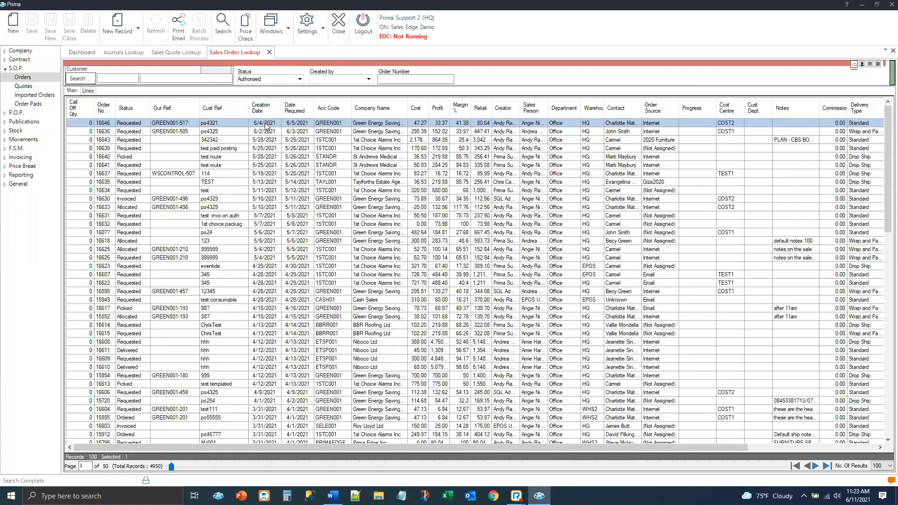
double_click(140, 123)
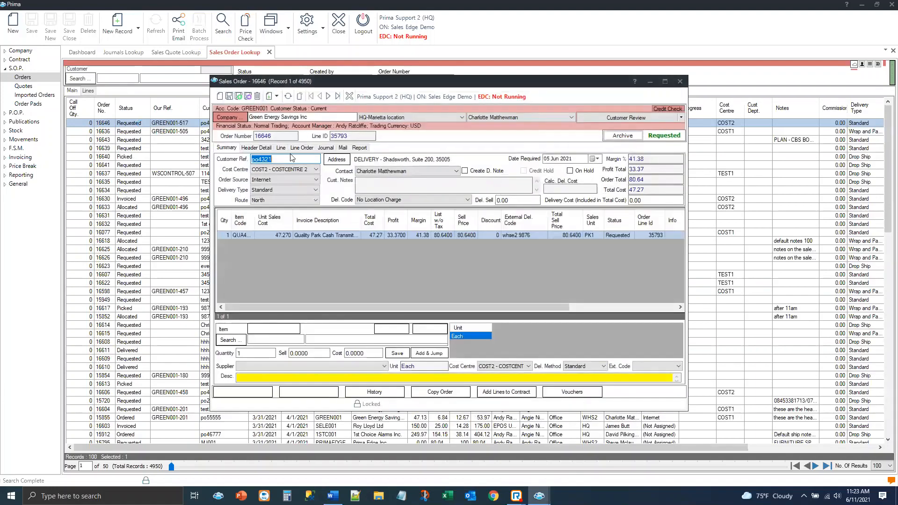
View the details of the order's Status Change, Credit Card Payment Taken and General Changes journals, highlighting the source order number in the last one
left_click(324, 148)
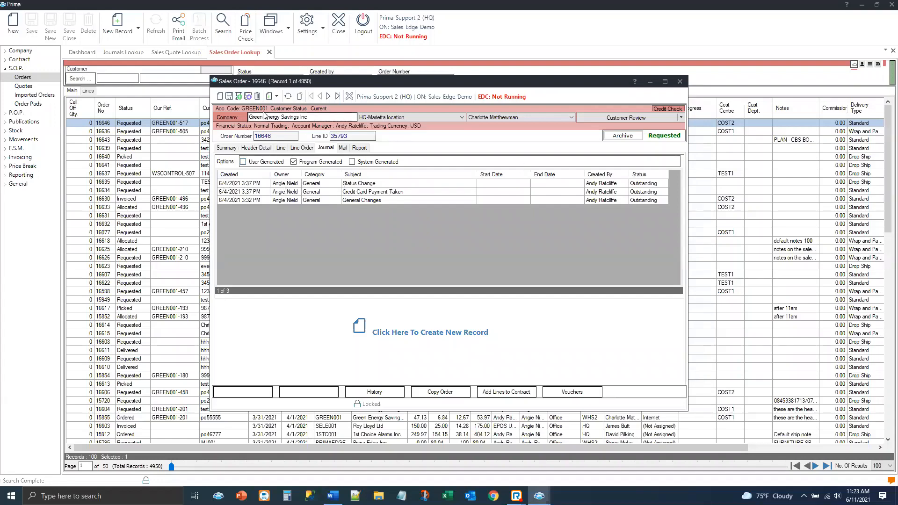
left_click(395, 182)
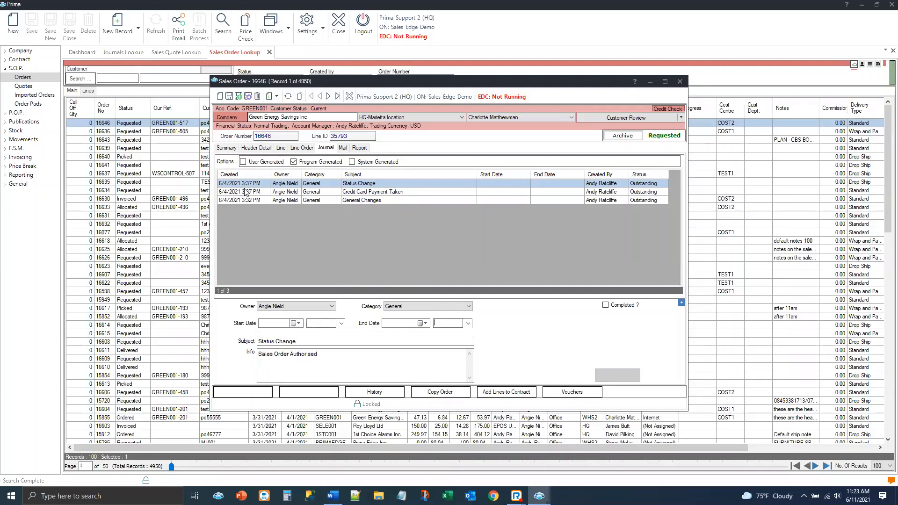
left_click(274, 192)
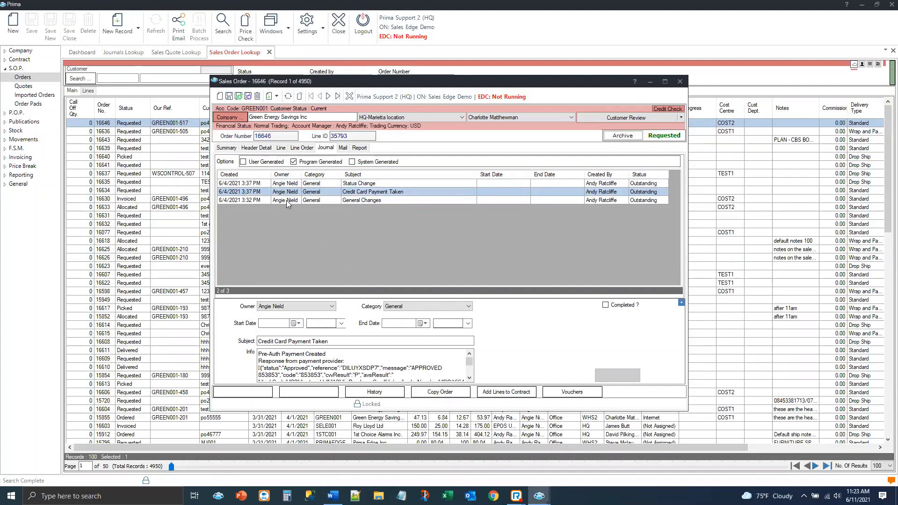
left_click(286, 201)
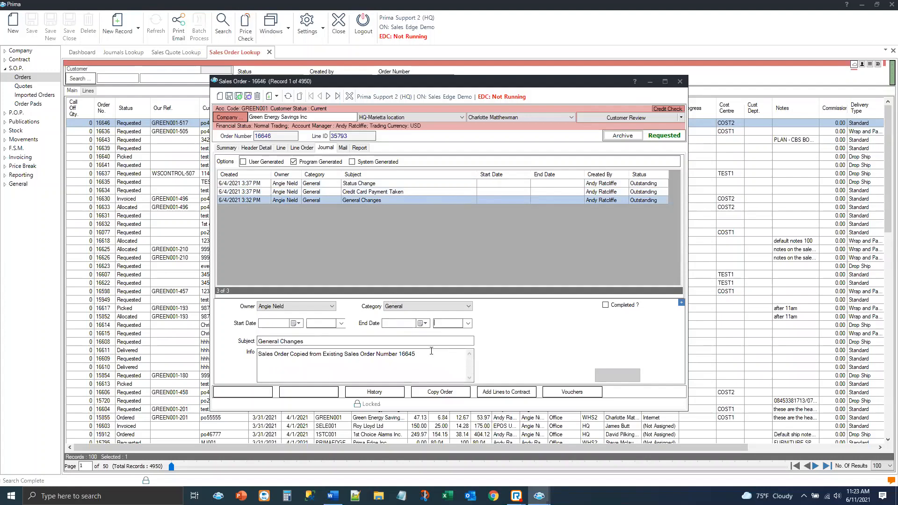
double_click(402, 354)
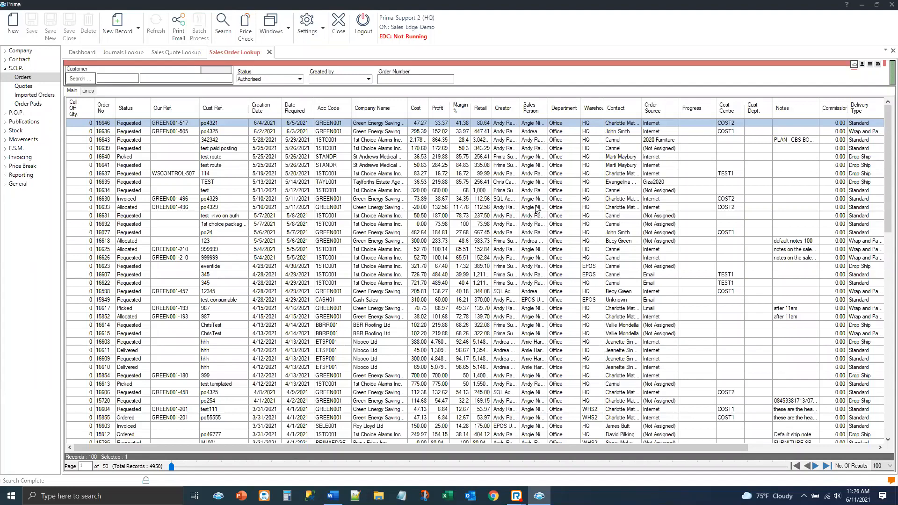
Open the Contacts Grid Manager from the Company section and close it without searching
left_click(21, 50)
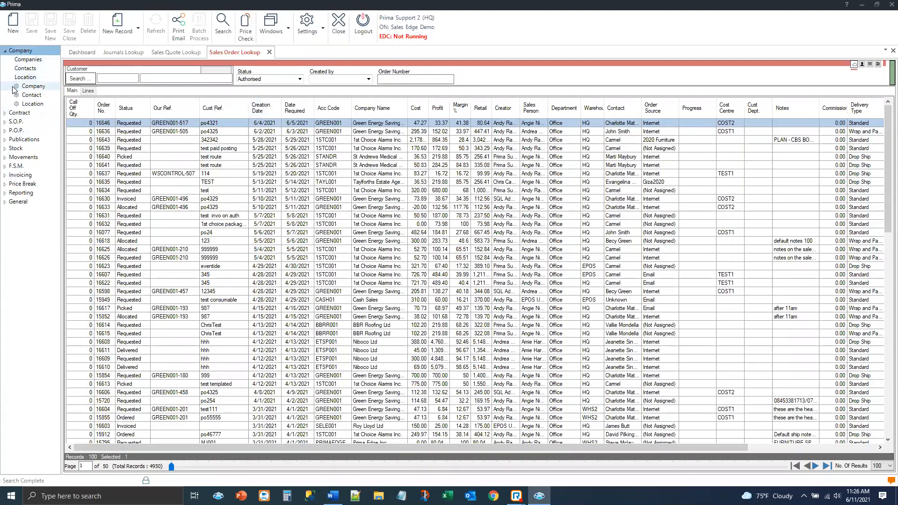
left_click(25, 96)
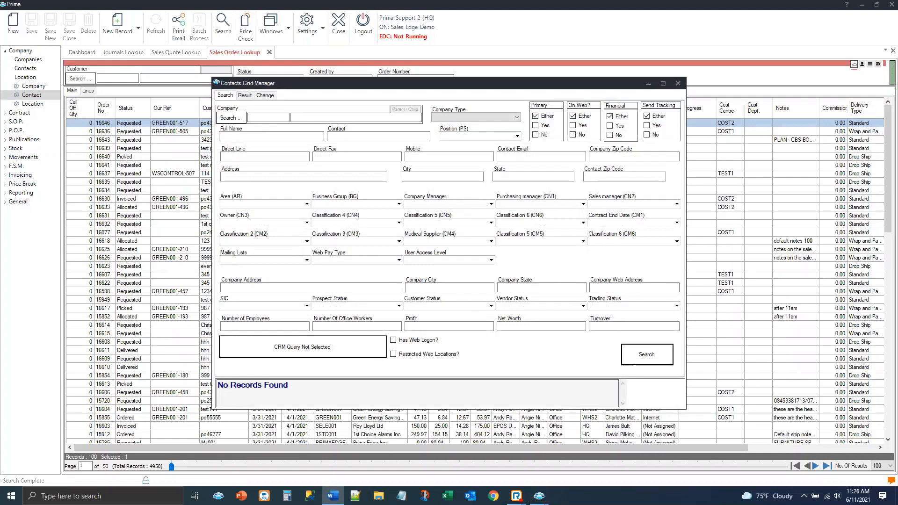
key("alt+Tab")
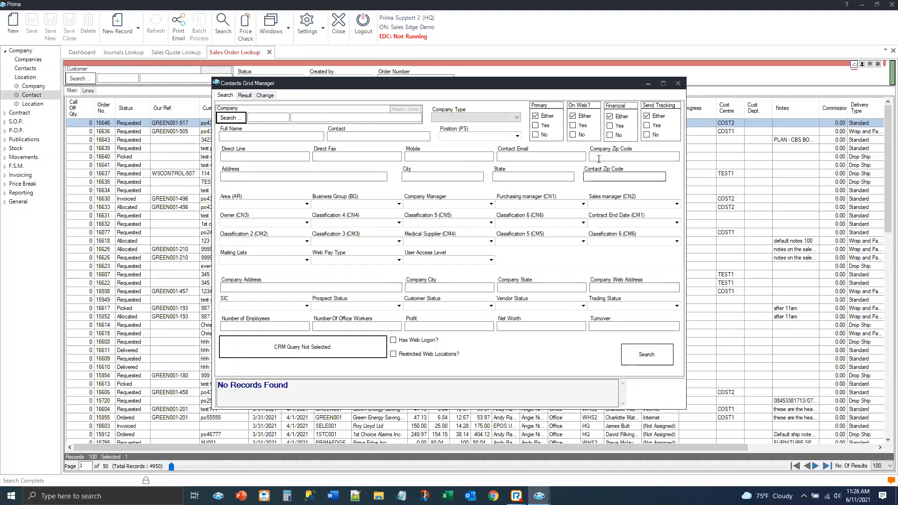
left_click(681, 86)
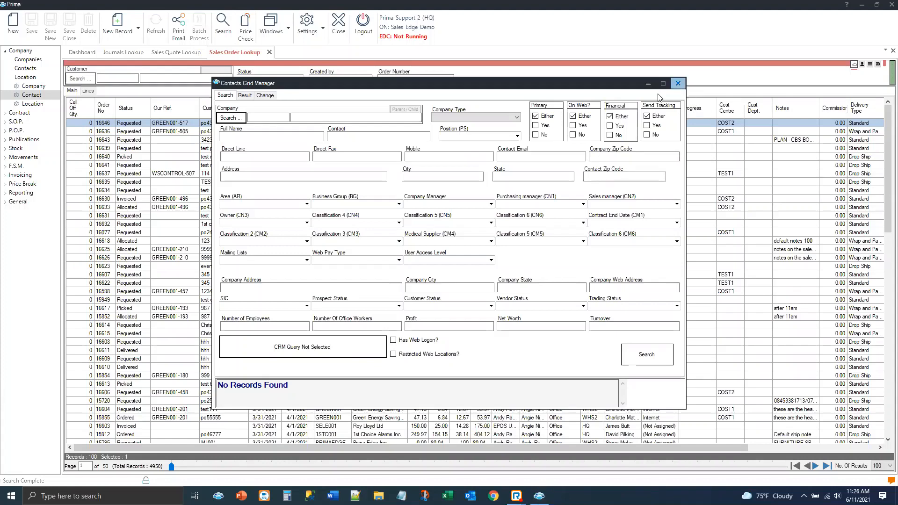